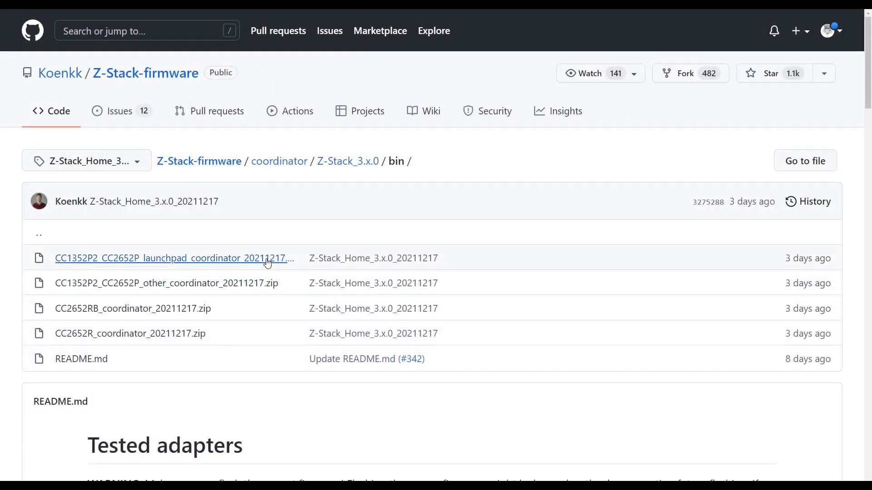
Download CC1352P2_CC2652P_launchpad_coordinator_20211217.zip from the Z-Stack-firmware repository and open the archive.
{"action": "left_click", "coordinate": [268, 262]}
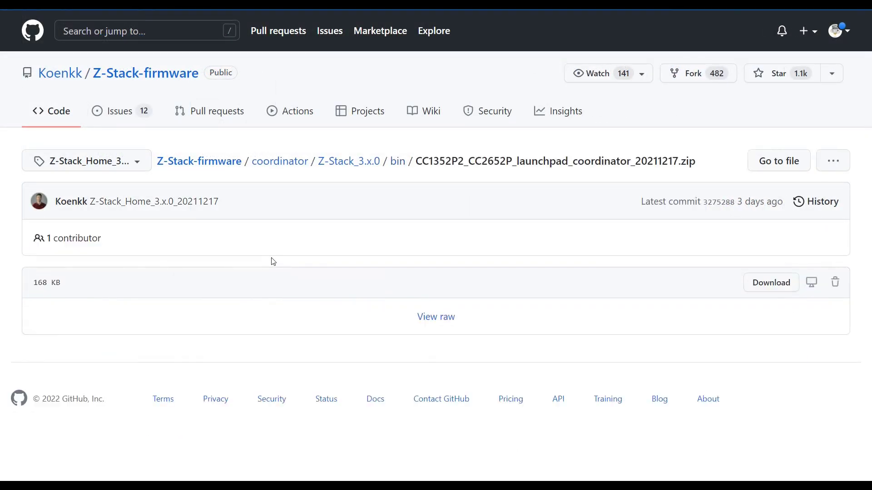
{"action": "left_click", "coordinate": [776, 284]}
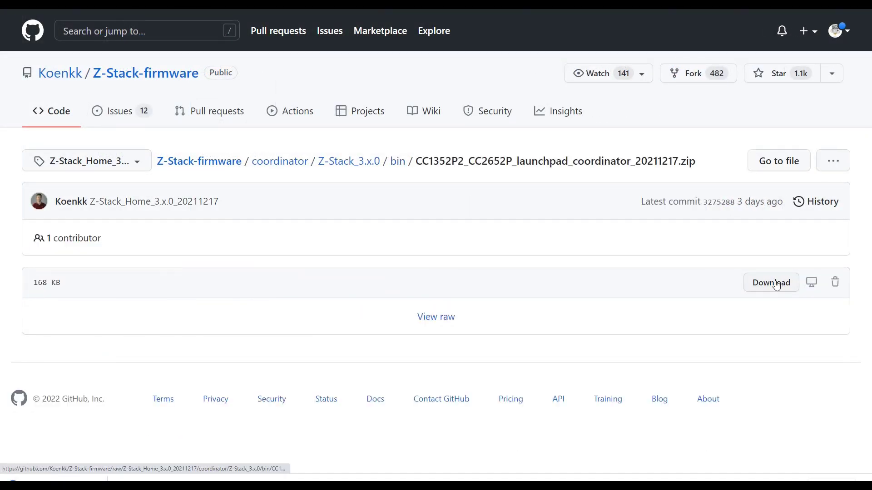
{"action": "left_click", "coordinate": [109, 476]}
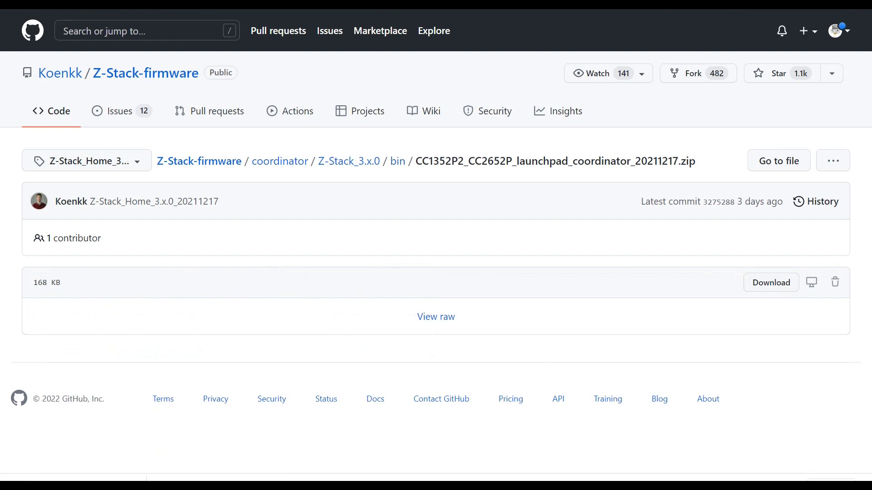
Extract the coordinator firmware .hex file from the archive to drive F: and close the archive.
{"action": "left_click", "coordinate": [131, 97]}
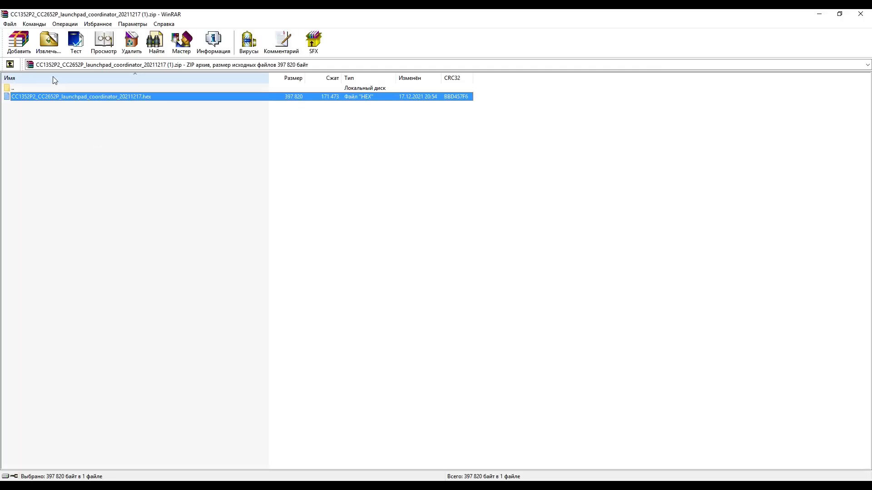
{"action": "left_click", "coordinate": [48, 42]}
{"action": "left_click", "coordinate": [484, 298]}
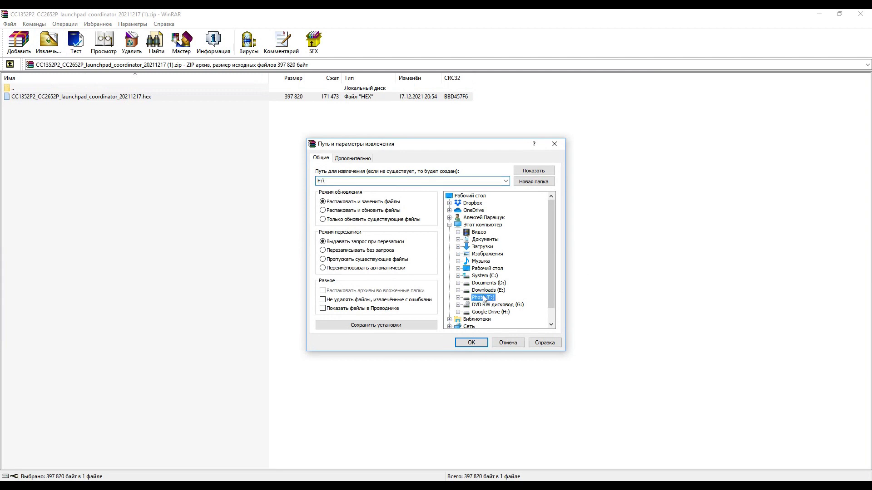
{"action": "left_click", "coordinate": [475, 342]}
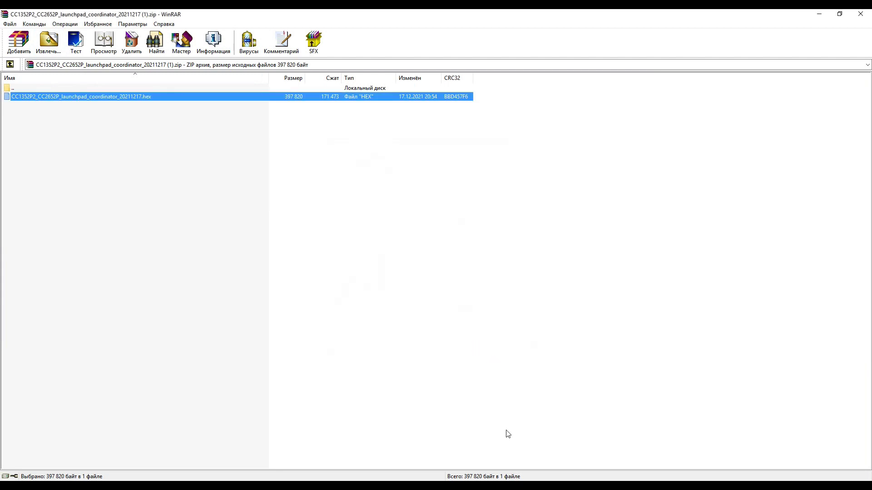
{"action": "left_click", "coordinate": [860, 13]}
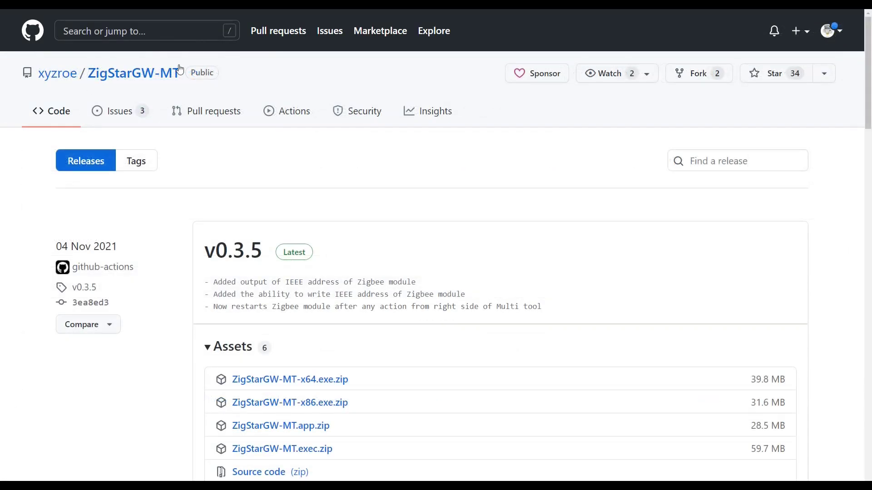
Download ZigStarGW-MT-x64.exe.zip from the v0.3.5 release and extract ZigStarGW-MT.exe to drive F:.
{"action": "scroll", "coordinate": [414, 183], "scroll_direction": "down", "scroll_amount": 2}
{"action": "left_click", "coordinate": [333, 290]}
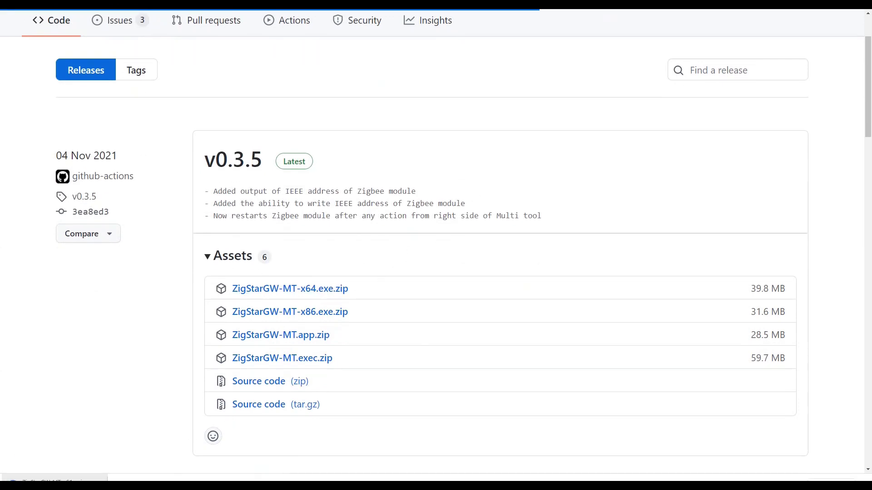
{"action": "left_click", "coordinate": [33, 97]}
{"action": "left_click", "coordinate": [49, 44]}
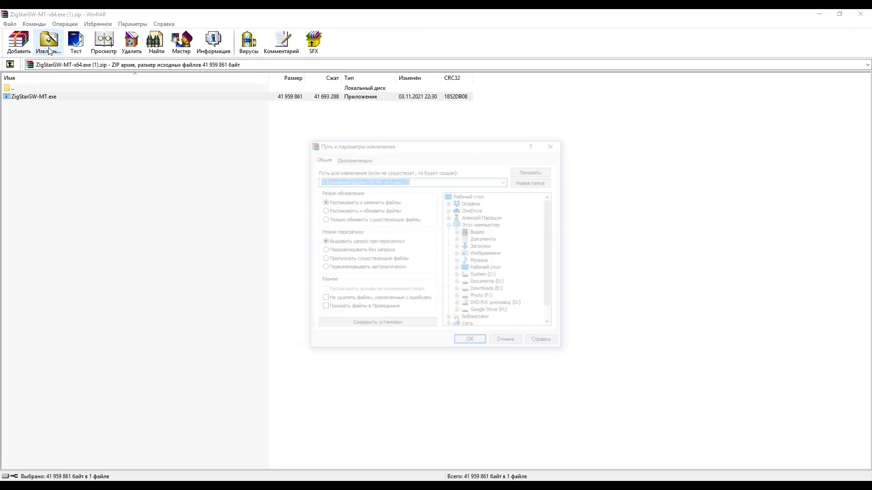
{"action": "left_click", "coordinate": [483, 298]}
{"action": "left_click", "coordinate": [472, 342]}
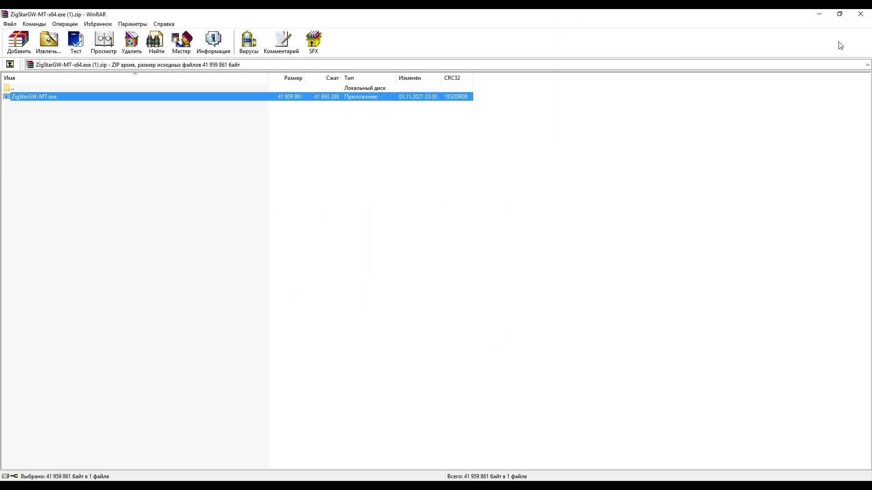
{"action": "left_click", "coordinate": [860, 14]}
Launch ZigStarGW-MT.exe from the Sonoff CC2652 folder on drive F:.
{"action": "scroll", "coordinate": [474, 291], "scroll_direction": "up", "scroll_amount": 1}
{"action": "scroll", "coordinate": [474, 291], "scroll_direction": "up", "scroll_amount": 2}
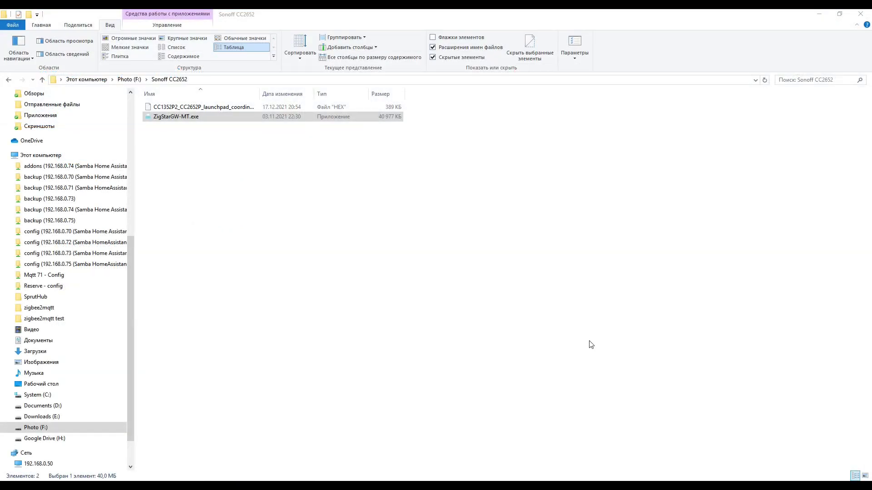
{"action": "double_click", "coordinate": [176, 117]}
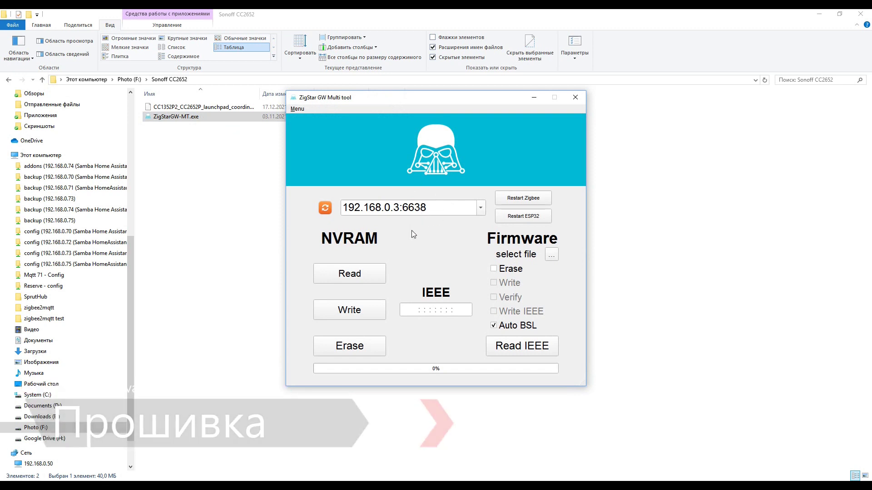
Refresh the ports, select COM3 and save an NVRAM backup as NVRAM_2022_01_04 in the Sonoff CC2652 folder.
{"action": "left_click", "coordinate": [324, 209]}
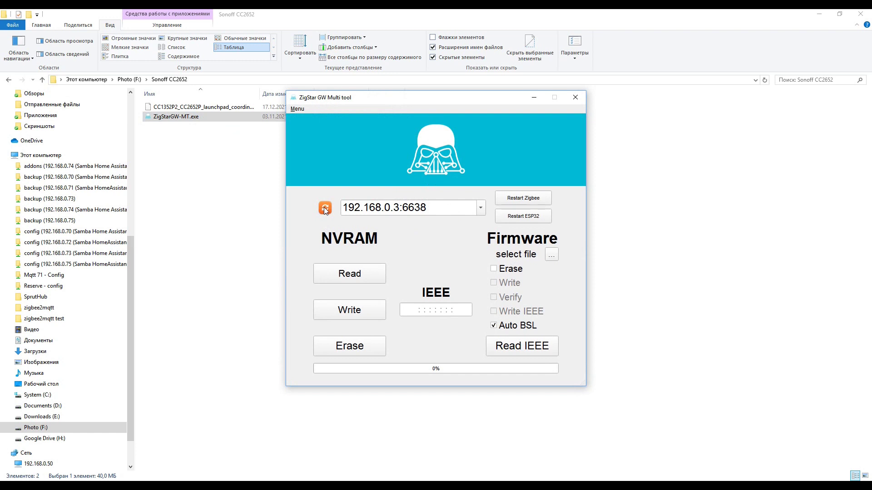
{"action": "left_click", "coordinate": [480, 207]}
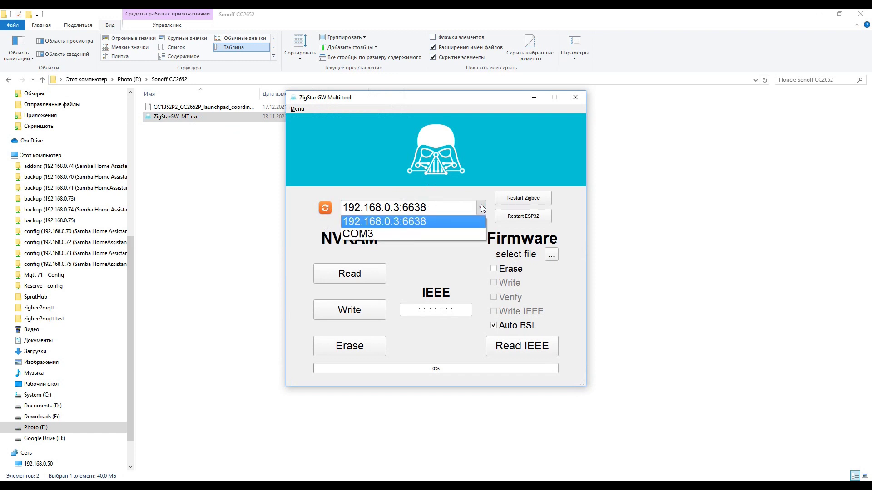
{"action": "left_click", "coordinate": [368, 233]}
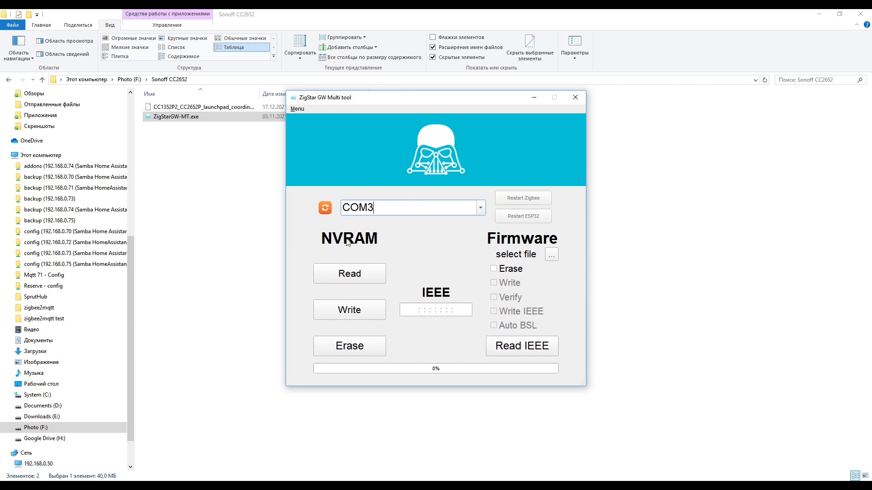
{"action": "left_click", "coordinate": [349, 275]}
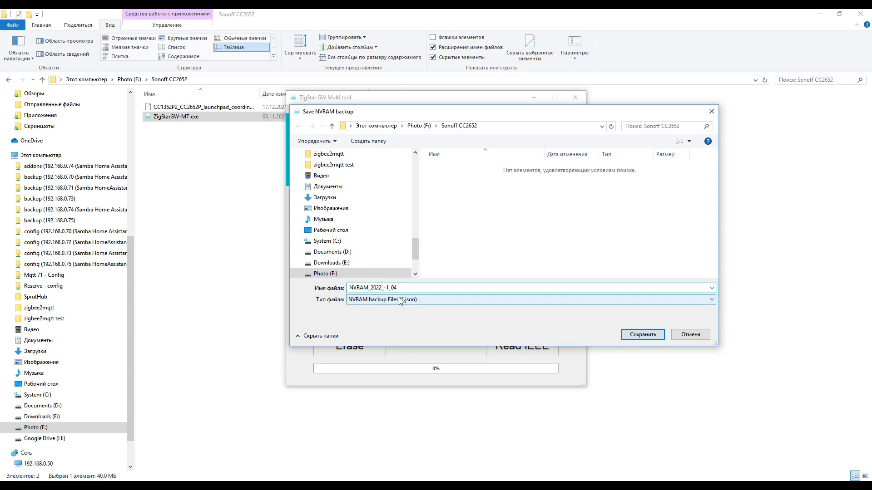
{"action": "left_click", "coordinate": [648, 336]}
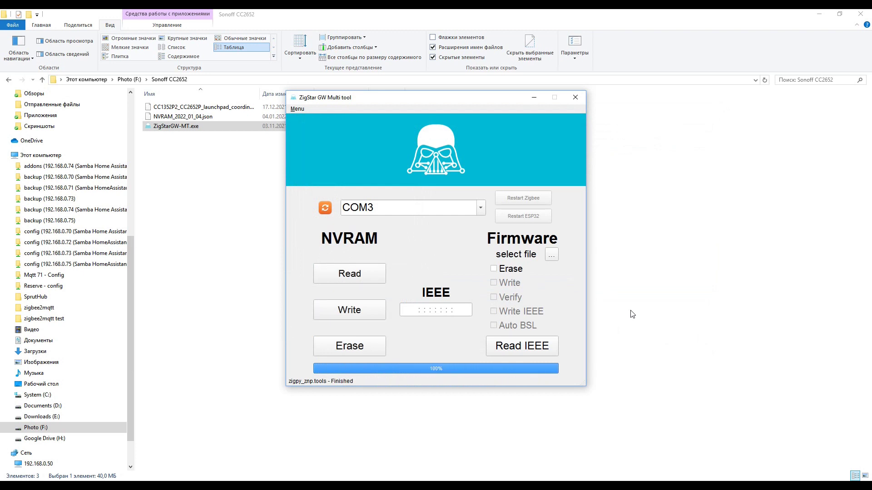
Flash CC1352P2_CC2652P_launchpad_coordinator_20211217.hex to the COM3 adapter with Erase, Write and Verify enabled.
{"action": "left_click", "coordinate": [555, 258]}
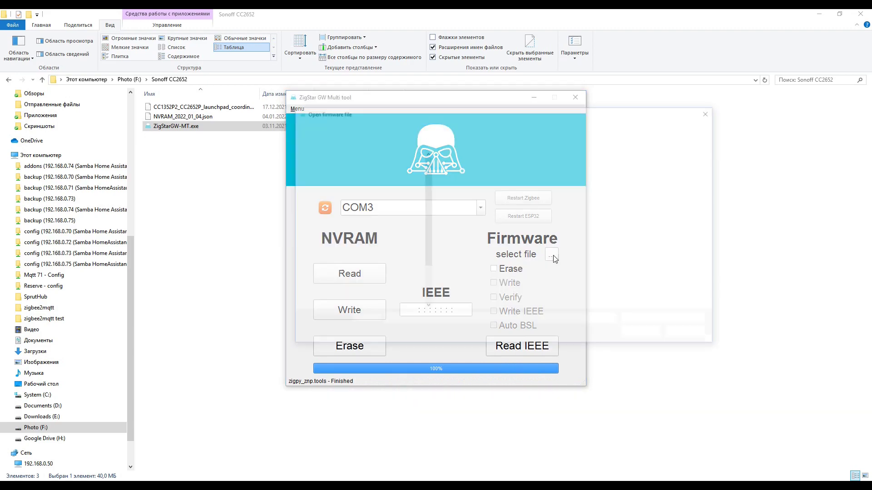
{"action": "double_click", "coordinate": [537, 167]}
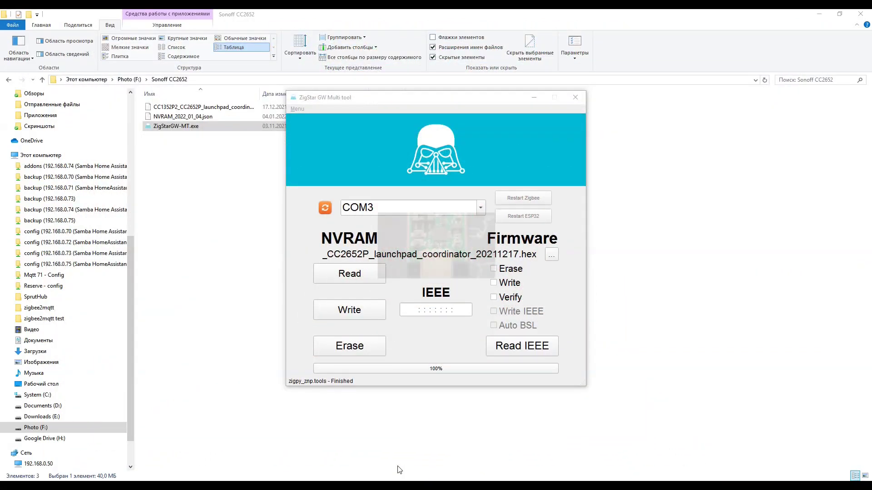
{"action": "left_click", "coordinate": [329, 211]}
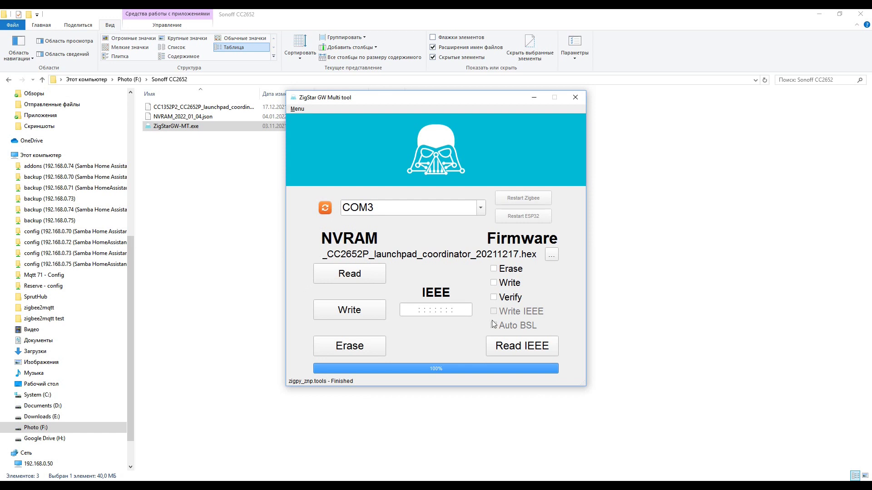
{"action": "left_click", "coordinate": [495, 269]}
{"action": "left_click", "coordinate": [494, 284]}
{"action": "left_click", "coordinate": [534, 351]}
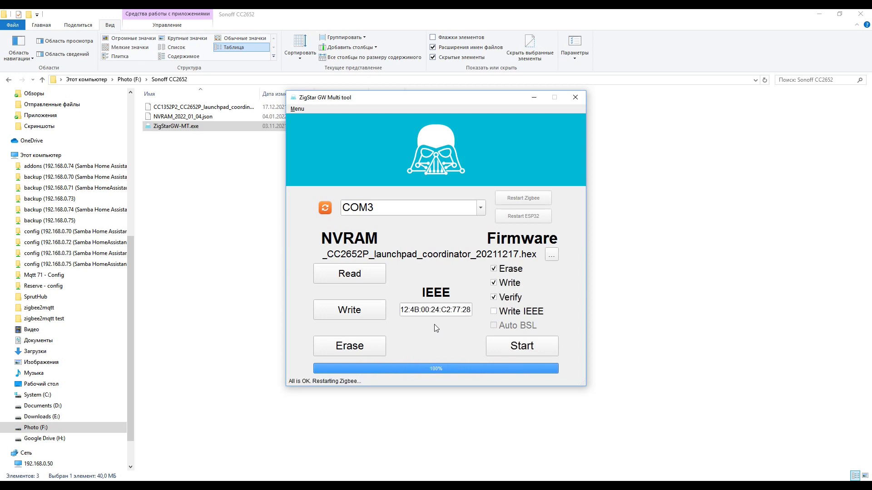
Write the saved NVRAM backup back to the adapter and close the flashing tool.
{"action": "left_click", "coordinate": [351, 312]}
{"action": "double_click", "coordinate": [488, 169]}
{"action": "left_click", "coordinate": [576, 98]}
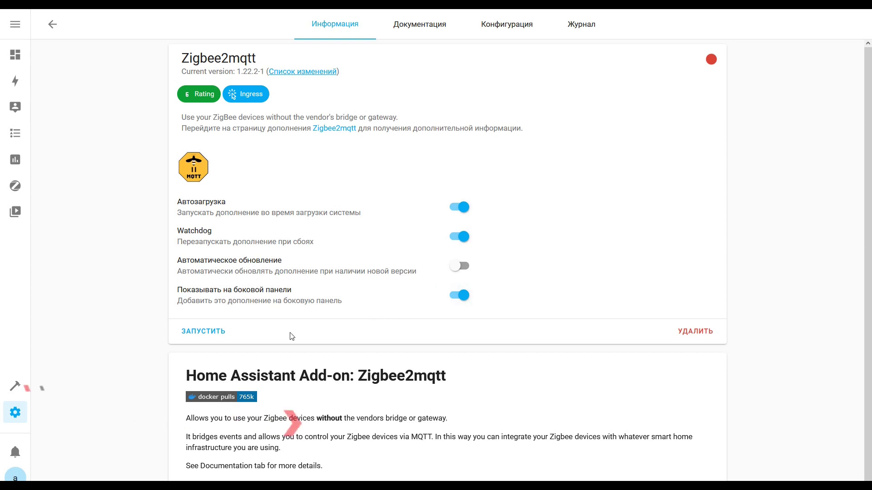
Start the Zigbee2mqtt add-on in Home Assistant and refresh its log to check the startup messages and coordinator firmware version.
{"action": "left_click", "coordinate": [202, 335]}
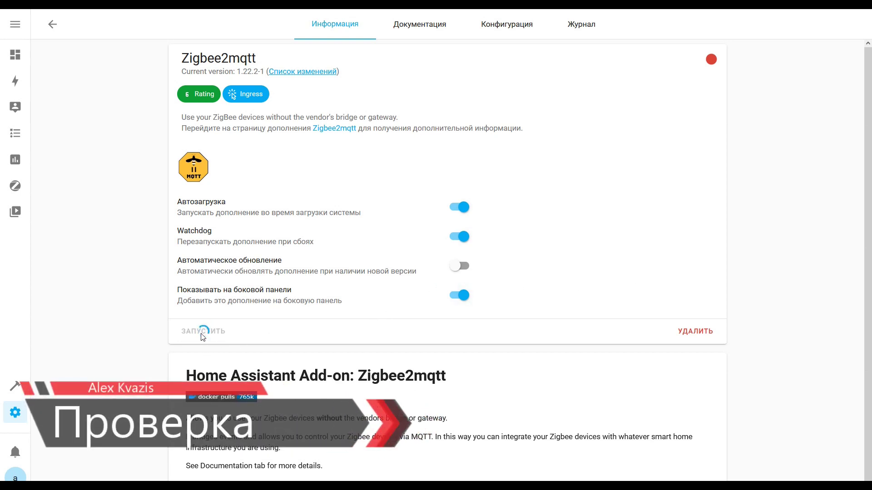
{"action": "left_click", "coordinate": [583, 23]}
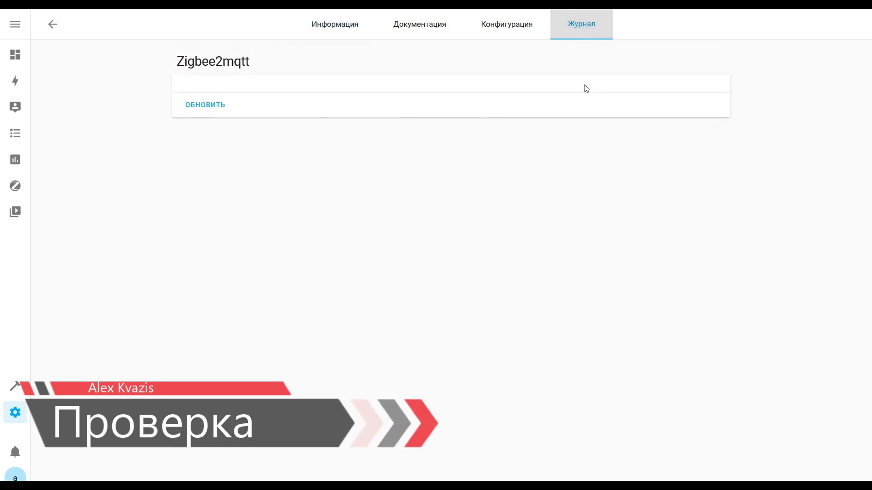
{"action": "left_click", "coordinate": [190, 106]}
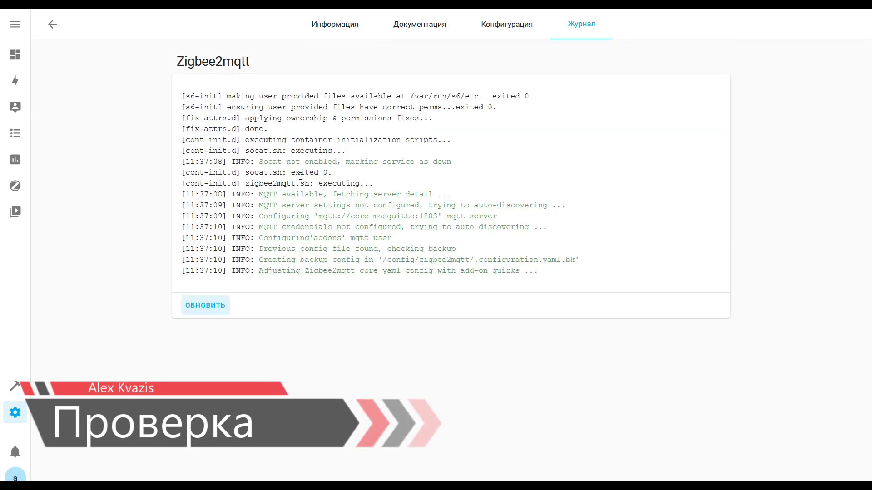
{"action": "left_click", "coordinate": [214, 309]}
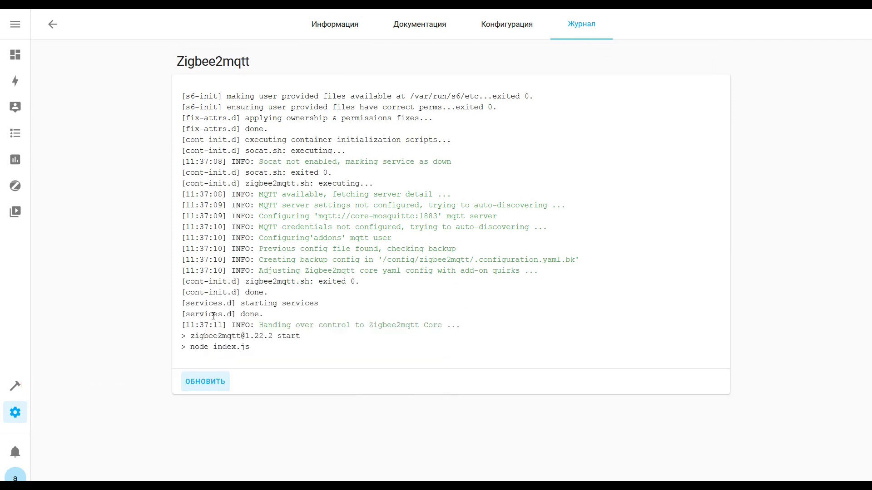
{"action": "left_click", "coordinate": [186, 387]}
{"action": "left_click", "coordinate": [193, 426]}
{"action": "scroll", "coordinate": [262, 380], "scroll_direction": "down", "scroll_amount": 5}
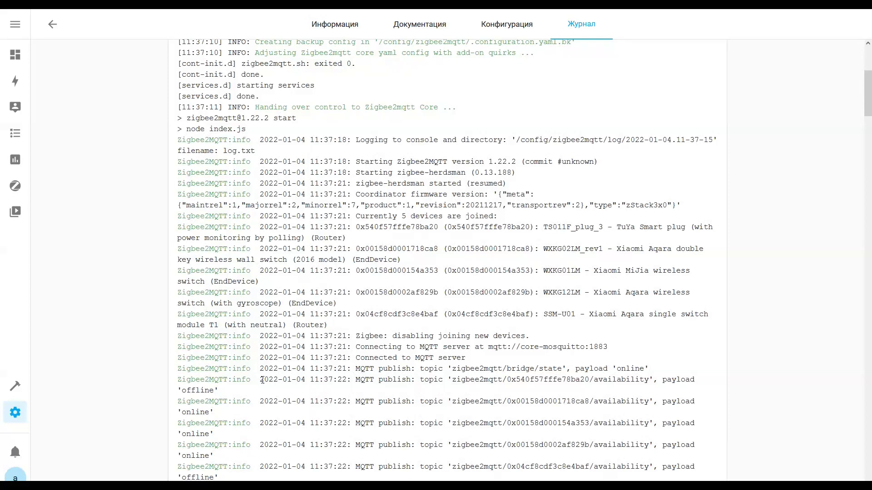
Open the Zigbee2MQTT device list and test the SSM-U01 switch module by toggling its state on and off twice.
{"action": "left_click", "coordinate": [15, 186]}
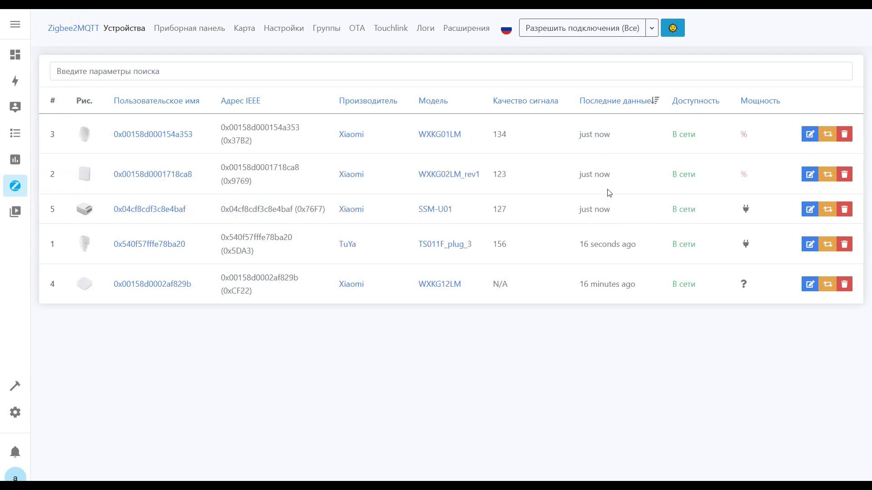
{"action": "left_click", "coordinate": [177, 245]}
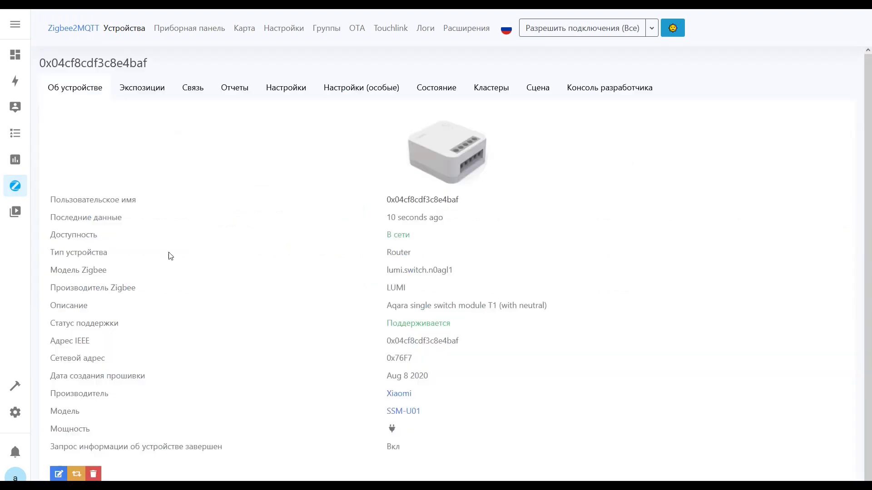
{"action": "left_click", "coordinate": [143, 89]}
{"action": "left_click", "coordinate": [312, 129]}
{"action": "left_click", "coordinate": [264, 129]}
{"action": "left_click", "coordinate": [312, 129]}
{"action": "left_click", "coordinate": [265, 130]}
{"action": "left_click", "coordinate": [137, 30]}
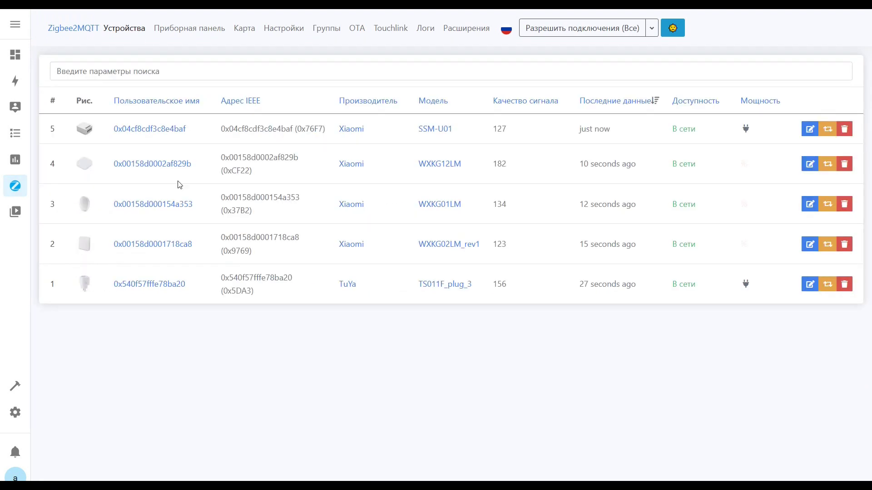
Test the TuYa TS011F_plug_3 by switching its state on, off and on again, and return to the device list.
{"action": "left_click", "coordinate": [167, 285]}
{"action": "left_click", "coordinate": [163, 93]}
{"action": "left_click", "coordinate": [312, 131]}
{"action": "left_click", "coordinate": [272, 130]}
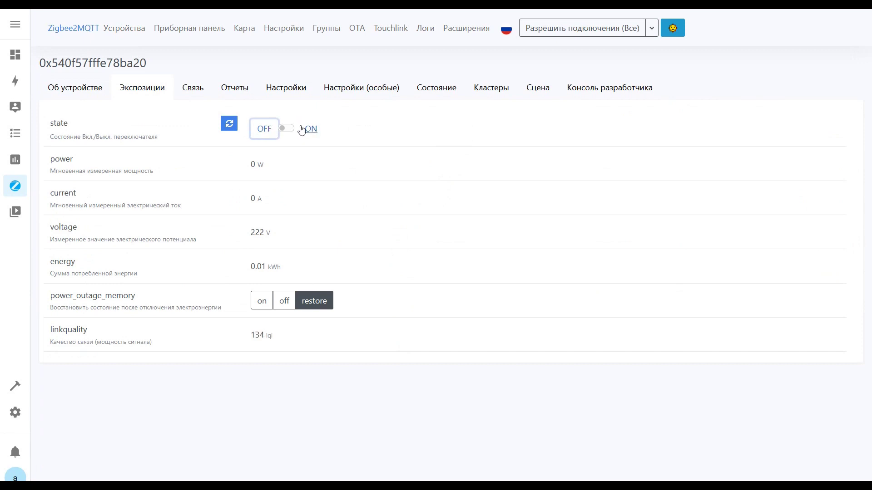
{"action": "left_click", "coordinate": [309, 130]}
{"action": "left_click", "coordinate": [138, 31]}
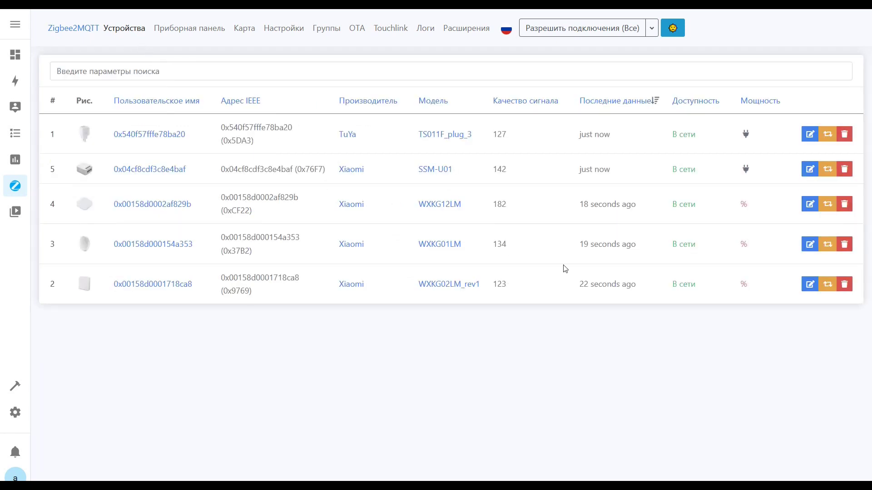
View the SSM-U01 module's exposed values and the Zigbee2MQTT program information with the coordinator type and version.
{"action": "left_click", "coordinate": [172, 175]}
{"action": "left_click", "coordinate": [150, 89]}
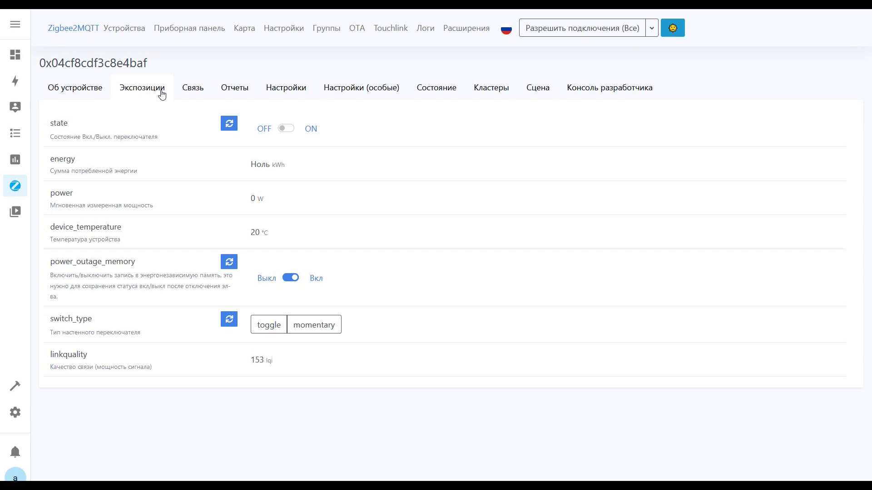
{"action": "left_click", "coordinate": [274, 30]}
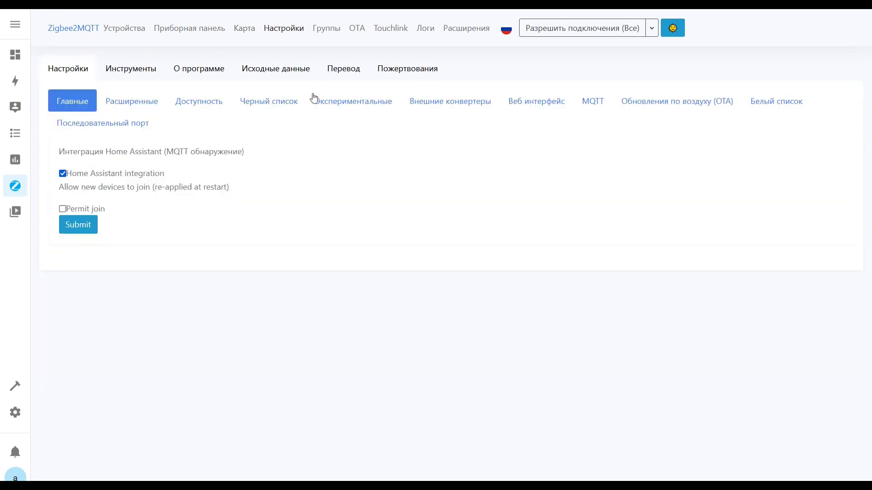
{"action": "left_click", "coordinate": [201, 71]}
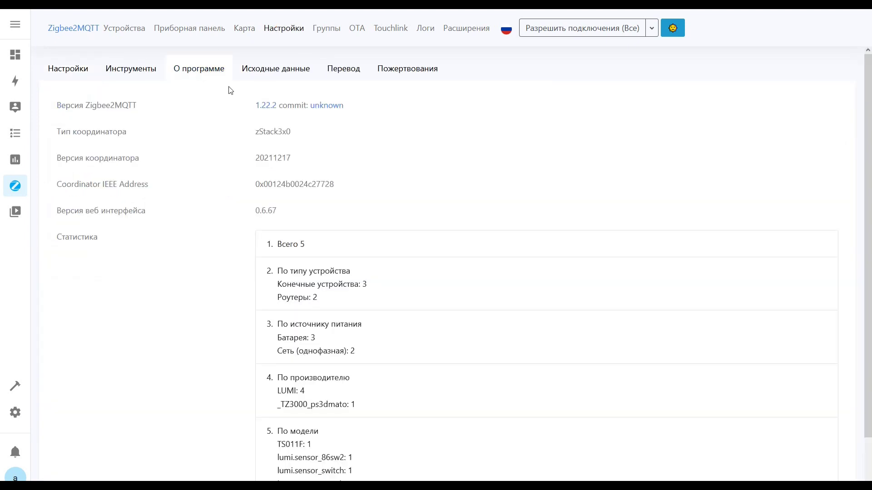
Check the coordinator version in the Zigbee2MQTT program information and review the signal quality of each device in the device list.
{"action": "left_click_drag", "start_coordinate": [257, 159], "coordinate": [297, 160]}
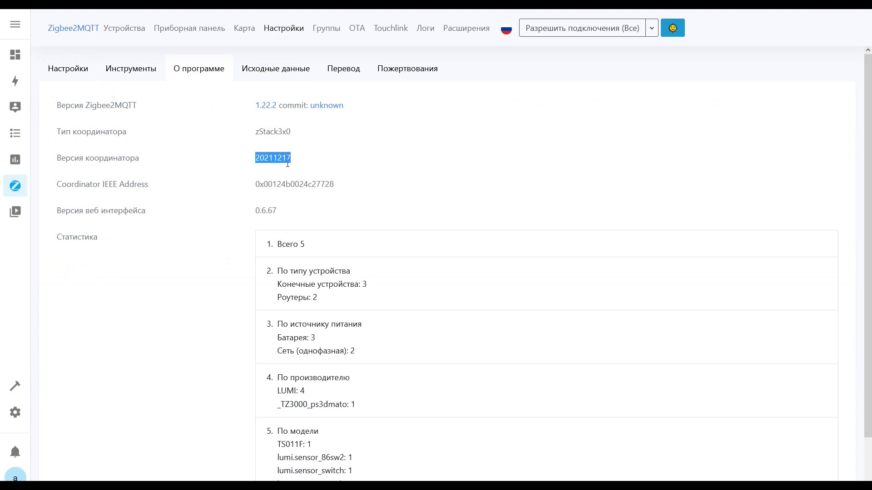
{"action": "left_click", "coordinate": [128, 29]}
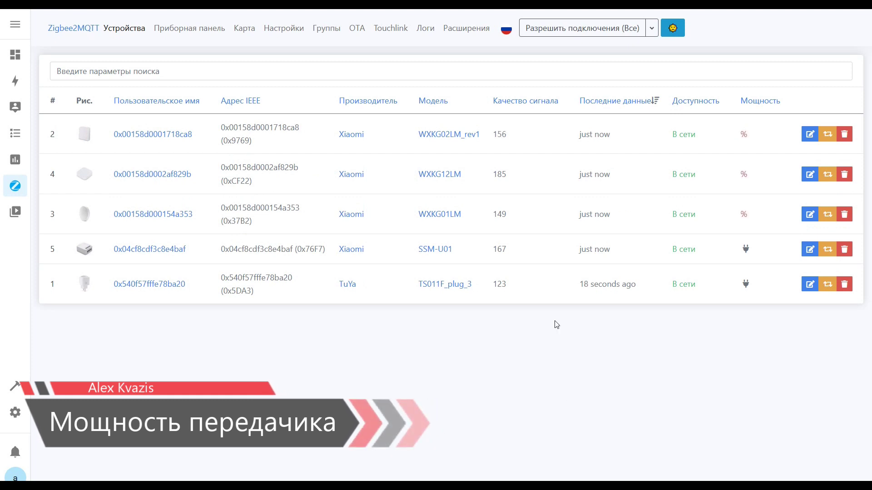
{"action": "double_click", "coordinate": [510, 130]}
{"action": "double_click", "coordinate": [505, 166]}
{"action": "double_click", "coordinate": [508, 218]}
{"action": "double_click", "coordinate": [500, 245]}
{"action": "double_click", "coordinate": [500, 284]}
{"action": "left_click", "coordinate": [539, 329]}
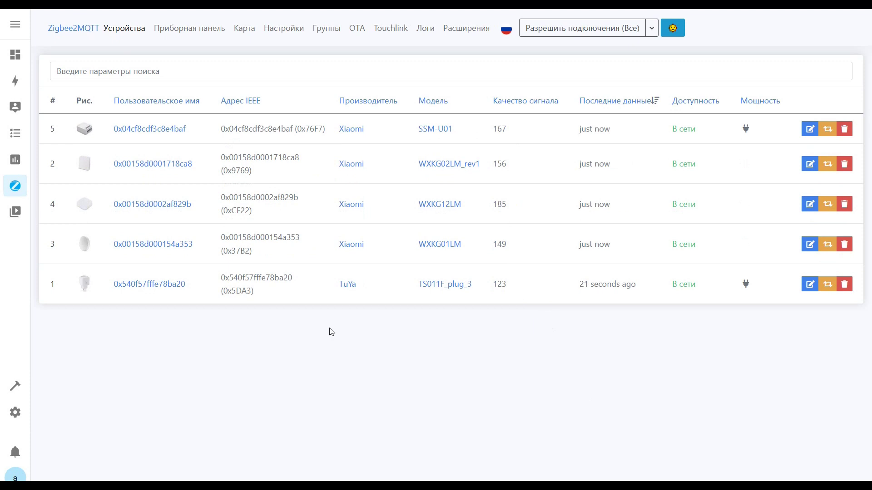
Open the Zigbee2mqtt add-on configuration in Home Assistant and replace the empty experimental value with the nested entry transmit_power: 19.
{"action": "left_click", "coordinate": [16, 419]}
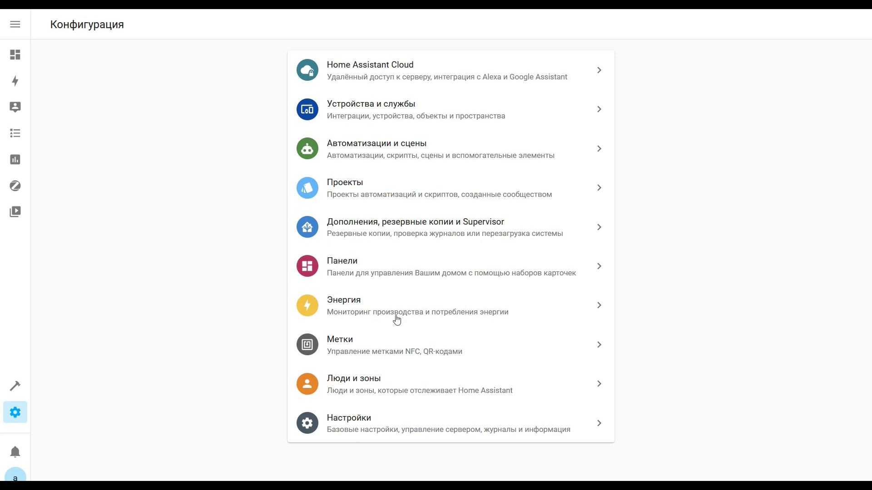
{"action": "left_click", "coordinate": [396, 240]}
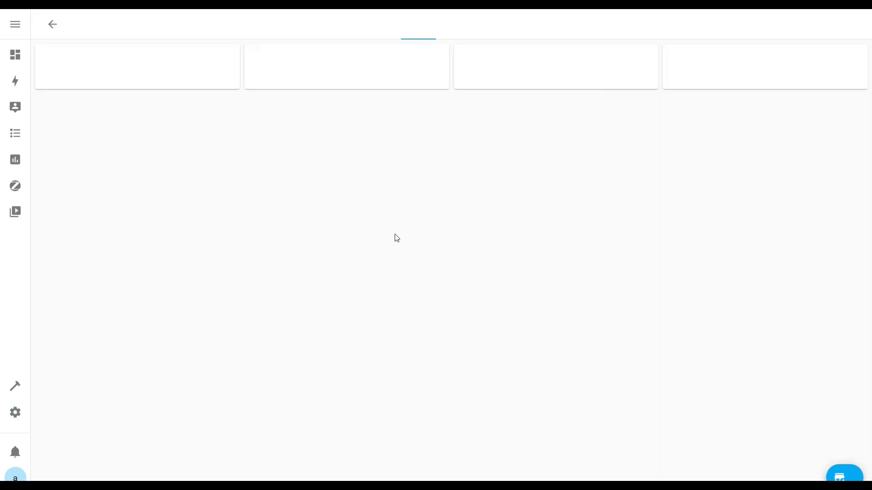
{"action": "left_click", "coordinate": [736, 83]}
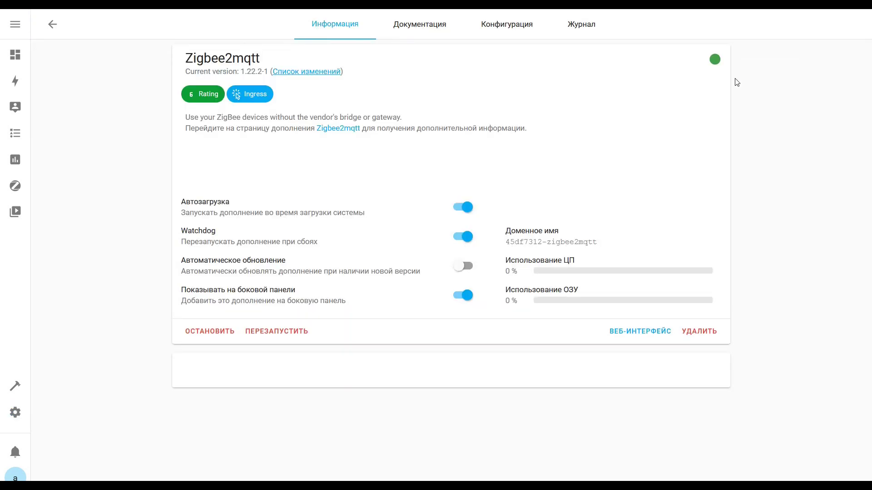
{"action": "left_click", "coordinate": [519, 39]}
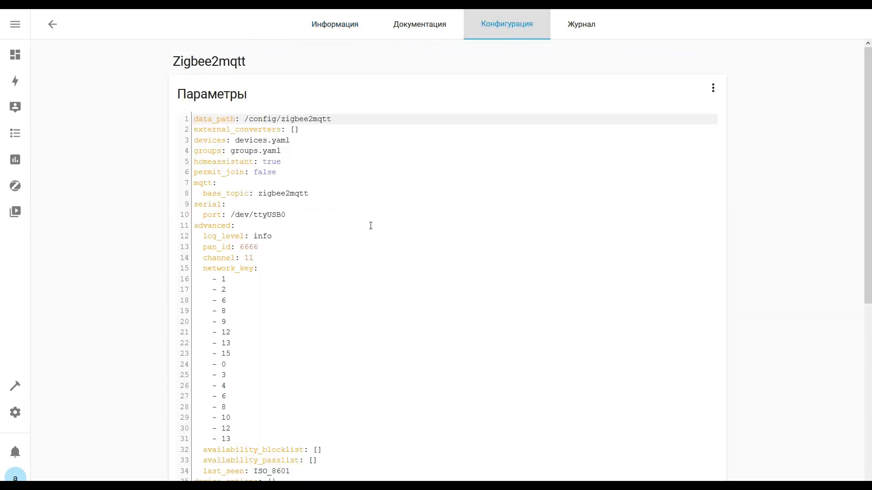
{"action": "scroll", "coordinate": [334, 299], "scroll_direction": "down", "scroll_amount": 4}
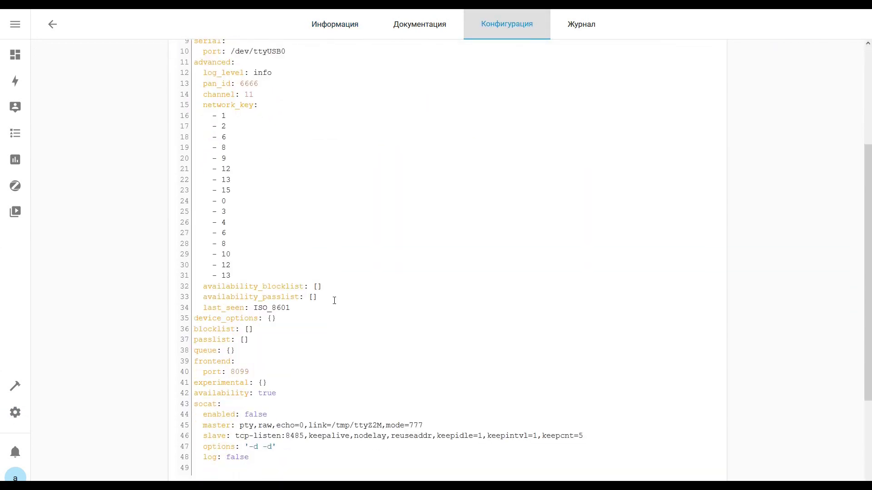
{"action": "double_click", "coordinate": [264, 384]}
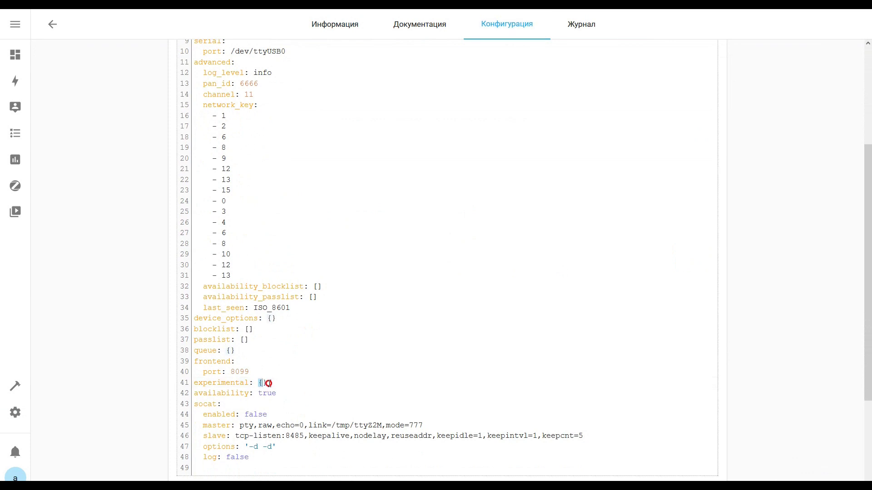
{"action": "key", "text": "Return"}
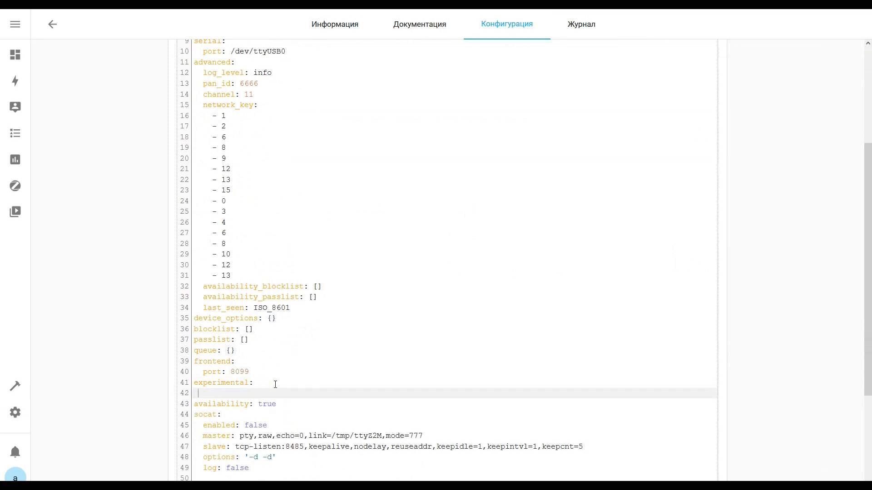
{"action": "type", "text": "transmit_power: 19"}
Set transmit_power to -22, save the add-on configuration and restart Zigbee2mqtt with the changes.
{"action": "left_click_drag", "start_coordinate": [205, 392], "coordinate": [292, 392]}
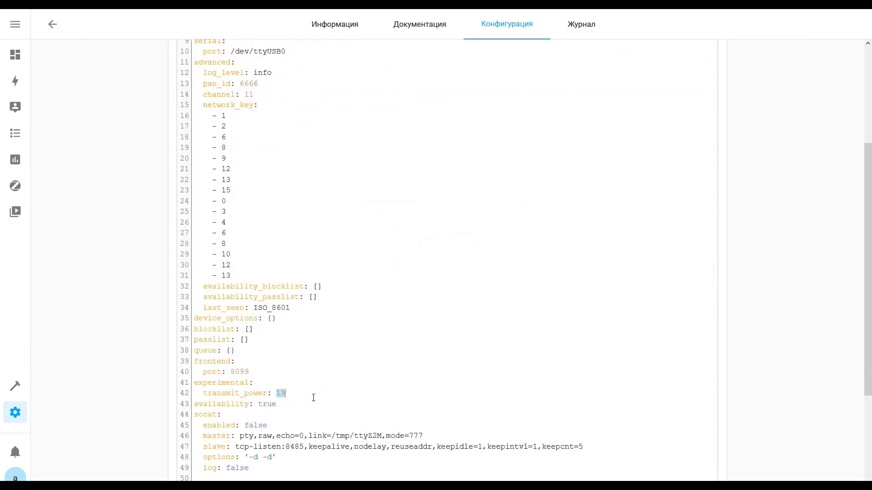
{"action": "type", "text": "-22"}
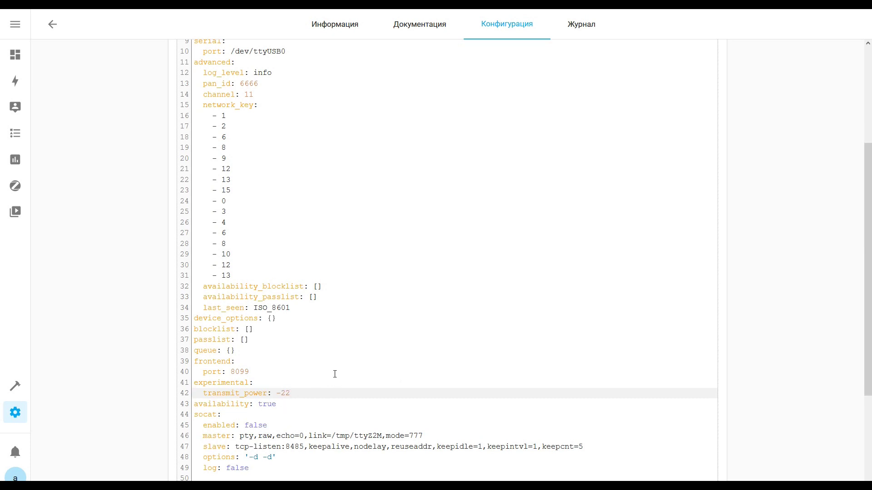
{"action": "scroll", "coordinate": [335, 374], "scroll_direction": "down", "scroll_amount": 3}
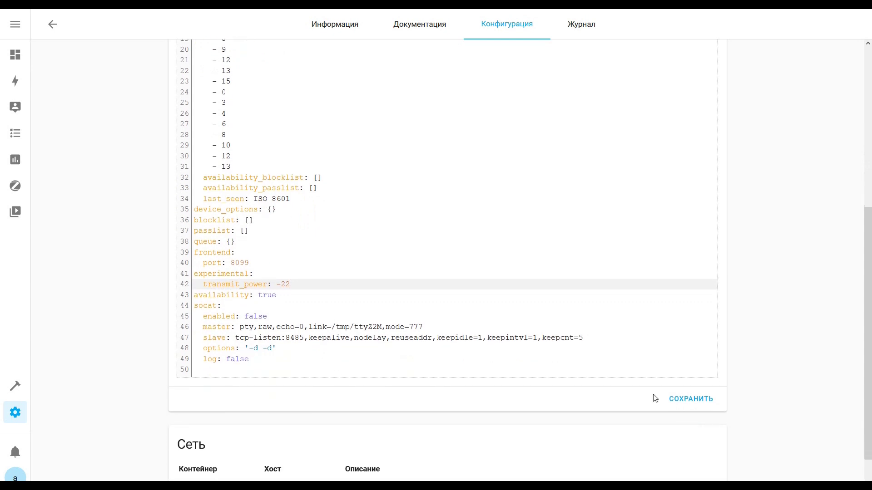
{"action": "left_click", "coordinate": [691, 397]}
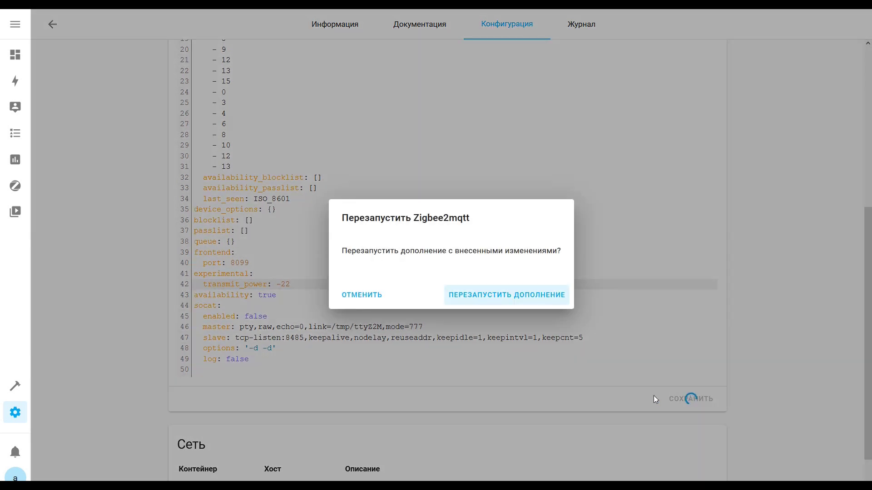
{"action": "left_click", "coordinate": [510, 301]}
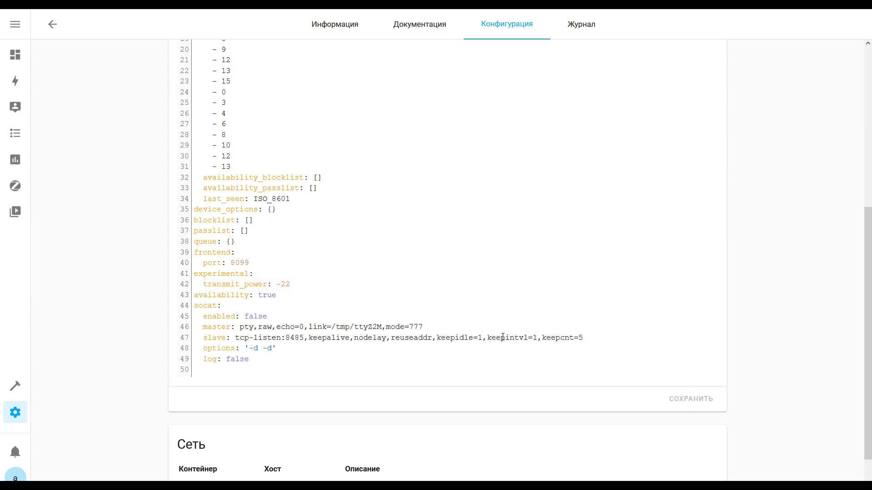
Refresh the Zigbee2mqtt add-on log until startup finishes and check the line reporting the transmit power.
{"action": "left_click", "coordinate": [587, 24]}
{"action": "left_click", "coordinate": [204, 240]}
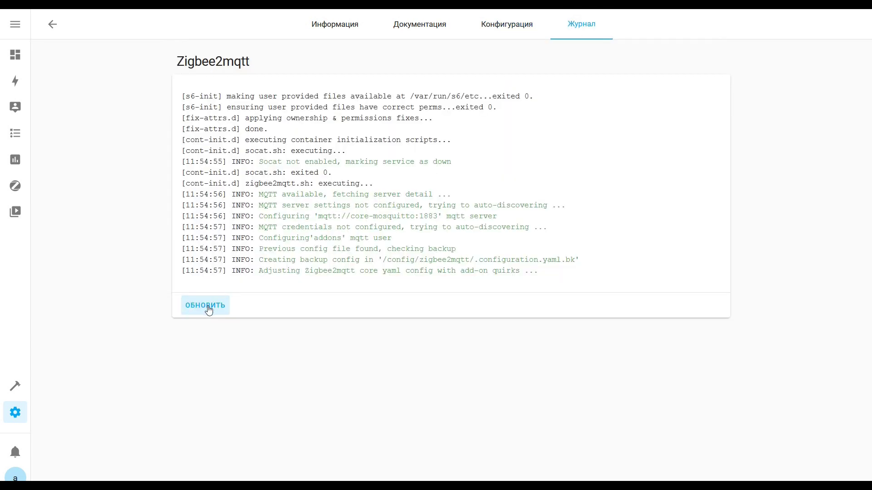
{"action": "left_click", "coordinate": [208, 305]}
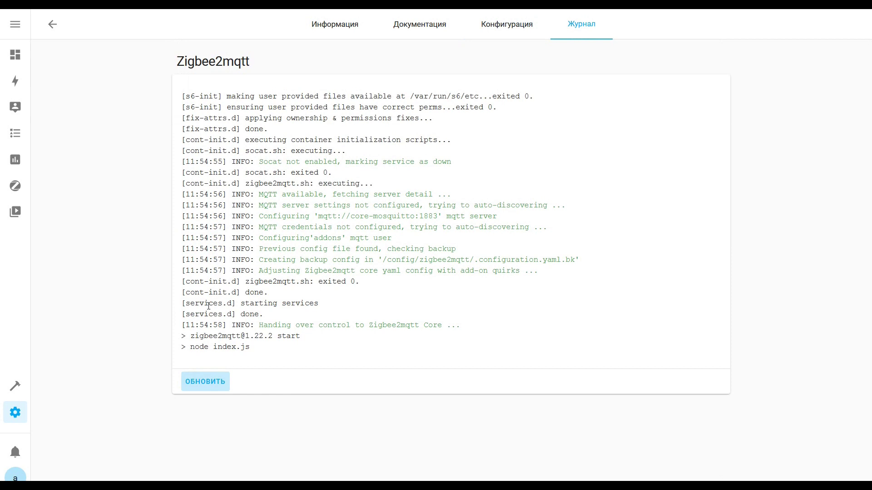
{"action": "left_click", "coordinate": [218, 383]}
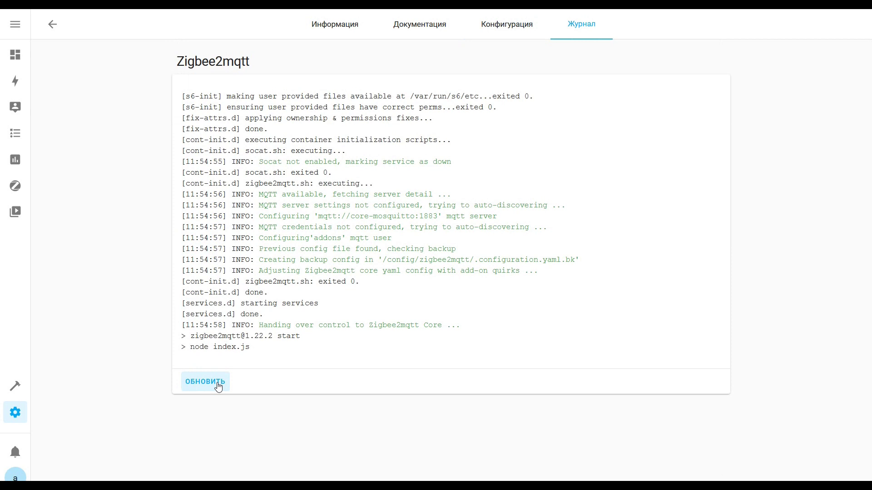
{"action": "left_click", "coordinate": [217, 385]}
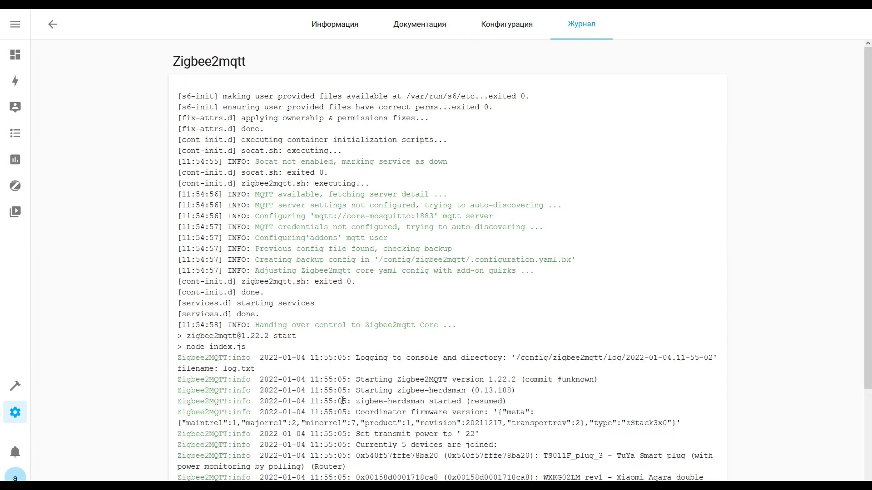
{"action": "left_click_drag", "start_coordinate": [179, 434], "coordinate": [507, 435]}
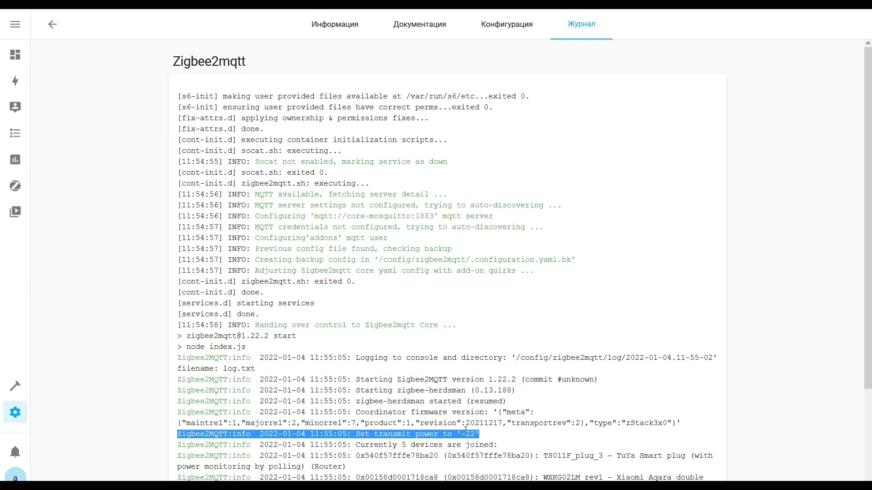
Switch the TuYa TS011F_plug_3 on and off in Zigbee2MQTT, and return to the device list to check signal quality.
{"action": "left_click", "coordinate": [15, 185]}
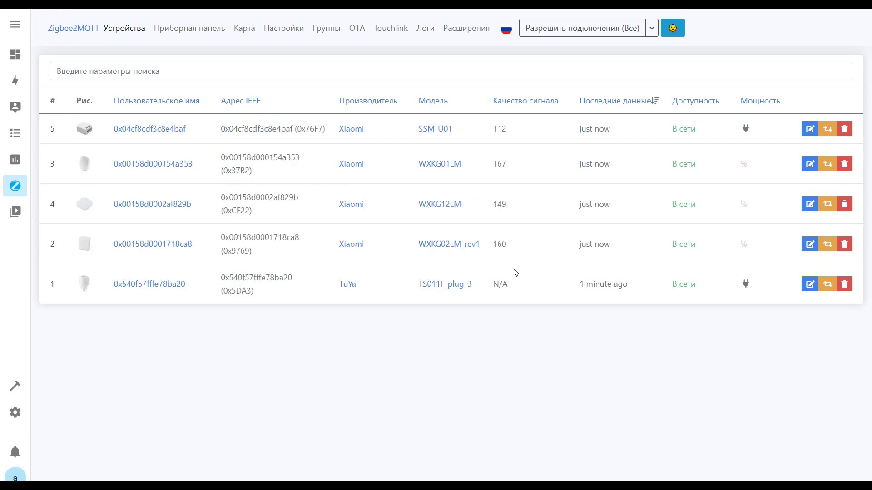
{"action": "left_click", "coordinate": [152, 284]}
{"action": "left_click", "coordinate": [144, 89]}
{"action": "left_click", "coordinate": [305, 132]}
{"action": "left_click", "coordinate": [266, 130]}
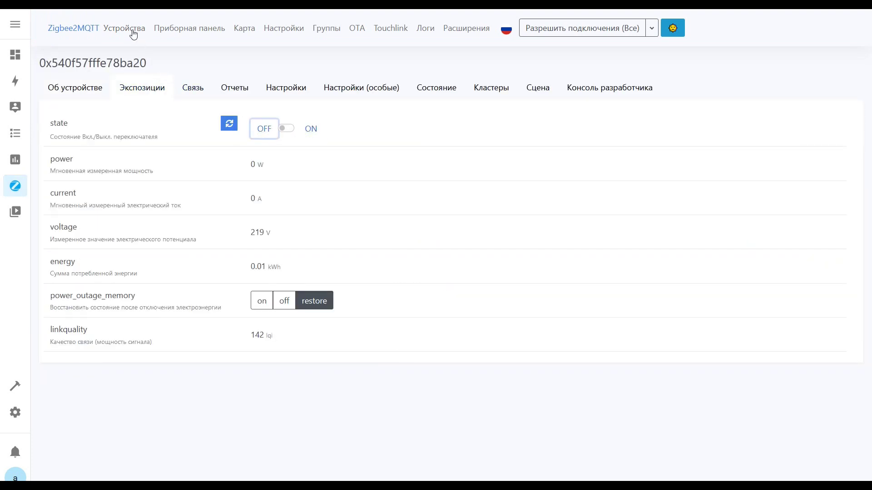
{"action": "left_click", "coordinate": [132, 31]}
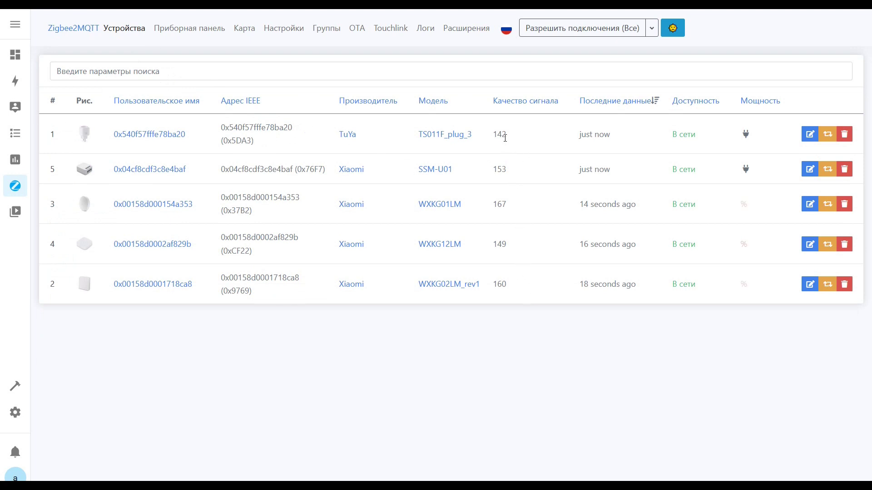
Set transmit_power to 19 in the Zigbee2mqtt add-on configuration, save it and restart the add-on.
{"action": "left_click", "coordinate": [15, 413]}
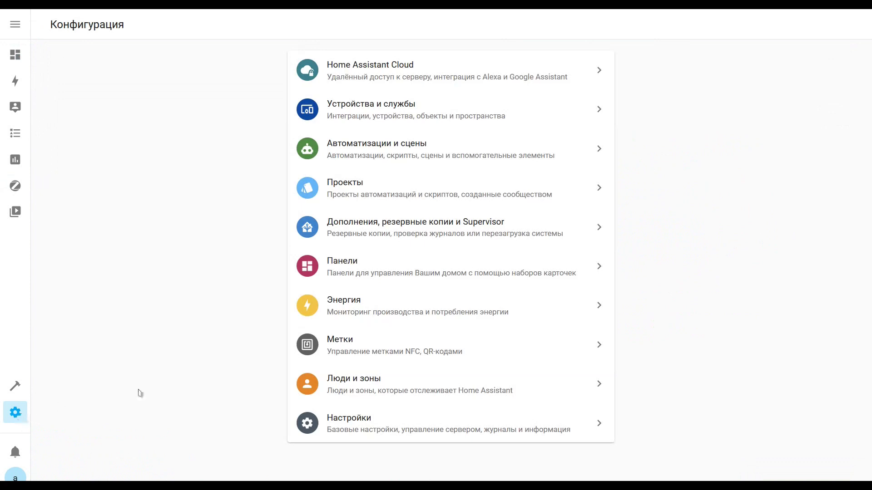
{"action": "left_click", "coordinate": [385, 235]}
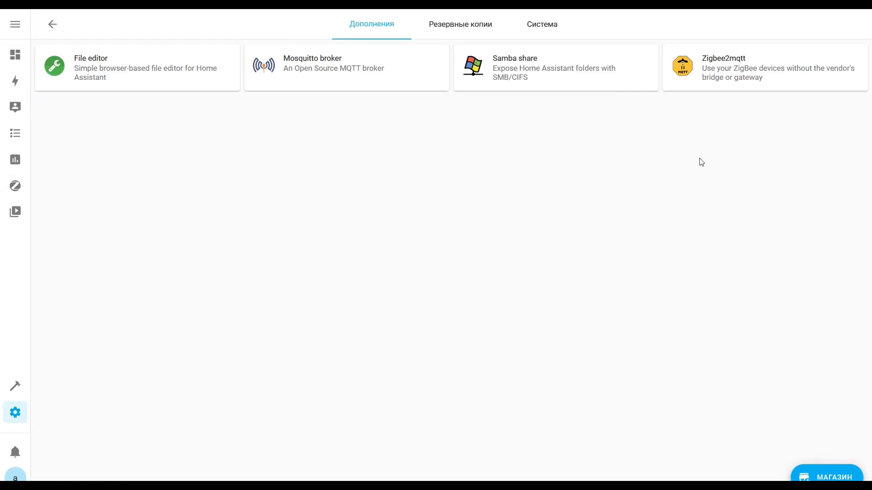
{"action": "left_click", "coordinate": [766, 81]}
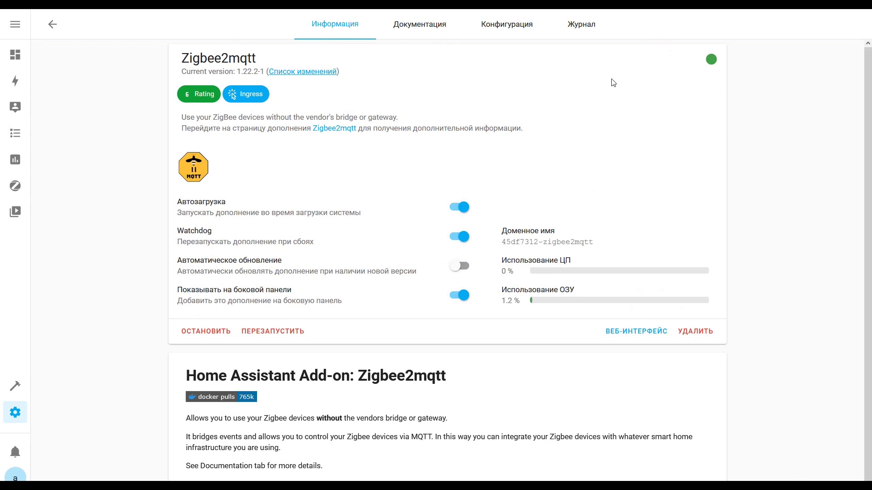
{"action": "left_click", "coordinate": [506, 34]}
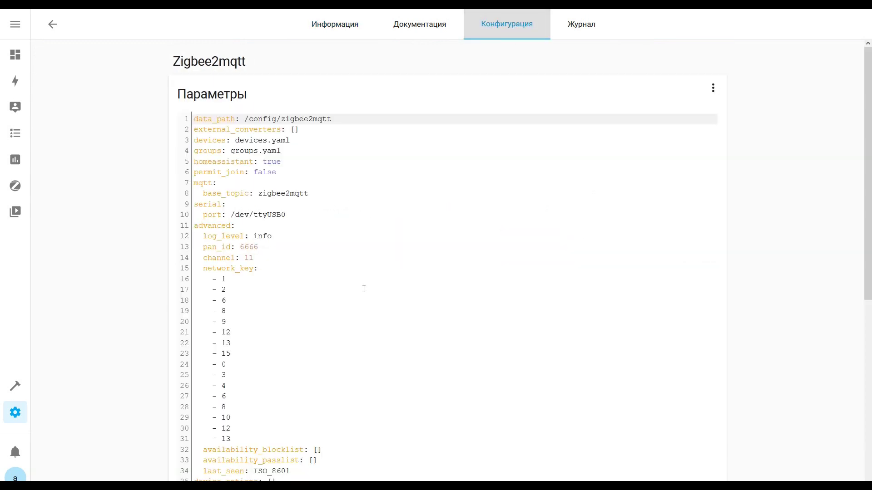
{"action": "scroll", "coordinate": [364, 289], "scroll_direction": "down", "scroll_amount": 7}
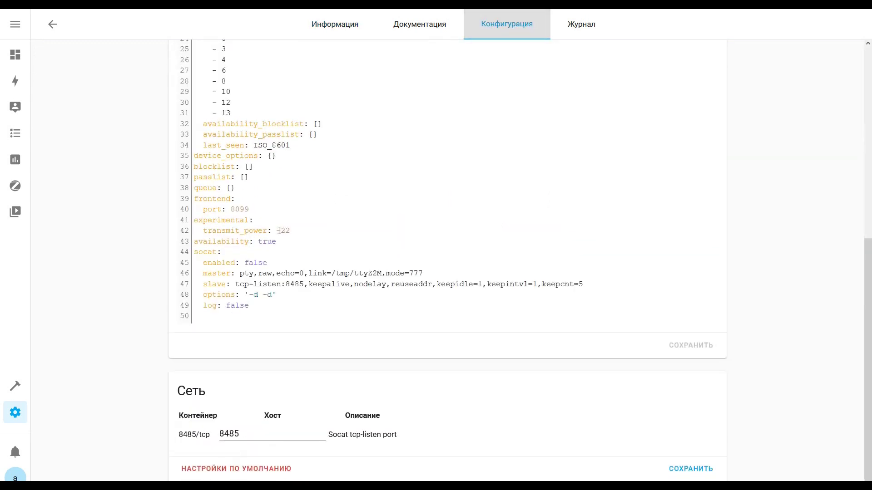
{"action": "left_click_drag", "start_coordinate": [279, 231], "coordinate": [289, 231]}
{"action": "type", "text": "19"}
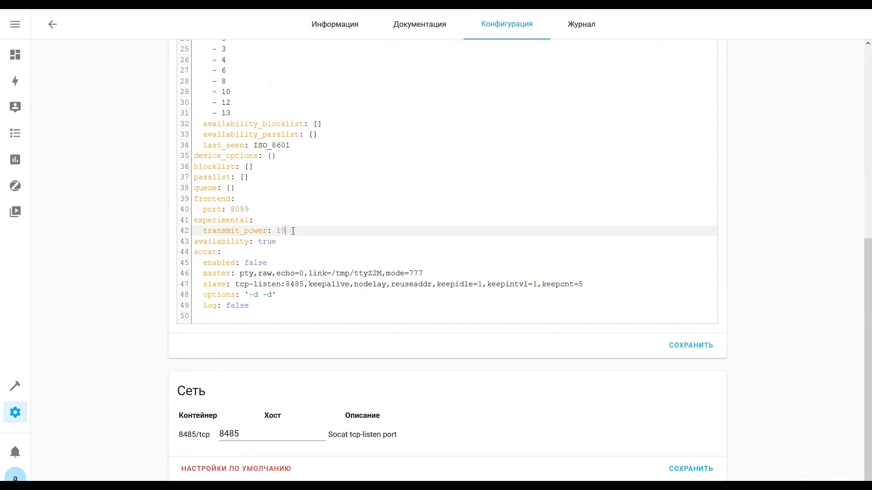
{"action": "left_click", "coordinate": [687, 346]}
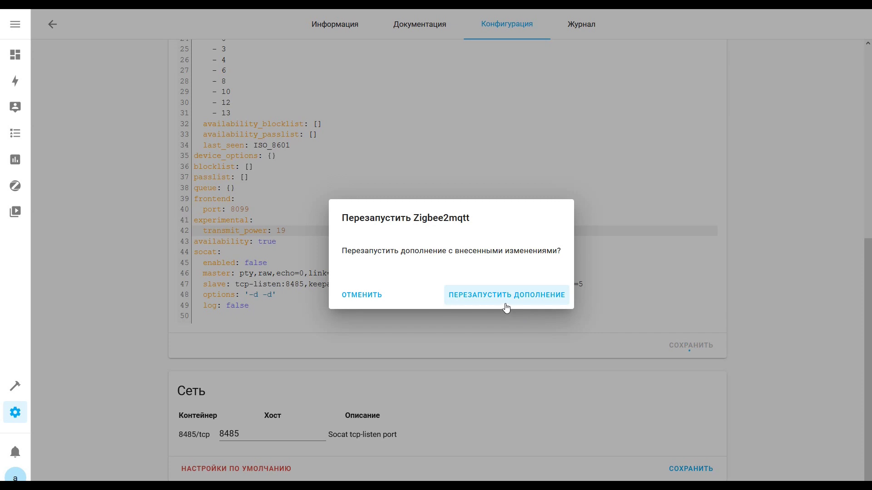
{"action": "left_click", "coordinate": [506, 297]}
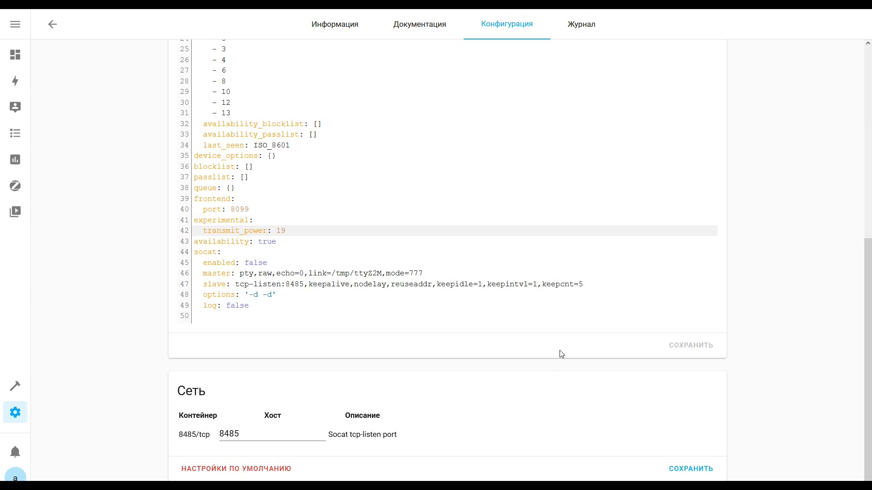
Open the add-on log and refresh it until the Zigbee2MQTT startup messages include the applied transmit power.
{"action": "scroll", "coordinate": [561, 353], "scroll_direction": "up", "scroll_amount": 3}
{"action": "scroll", "coordinate": [551, 350], "scroll_direction": "down", "scroll_amount": 2}
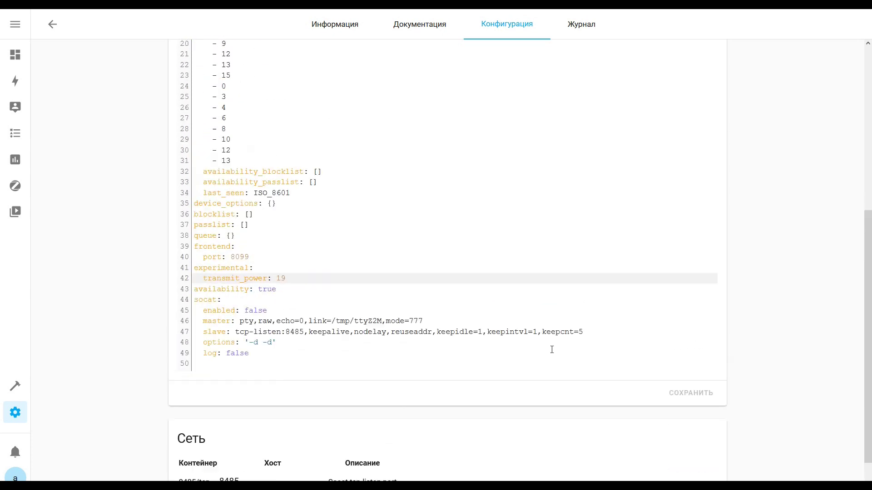
{"action": "scroll", "coordinate": [551, 350], "scroll_direction": "up", "scroll_amount": 4}
{"action": "left_click", "coordinate": [585, 27]}
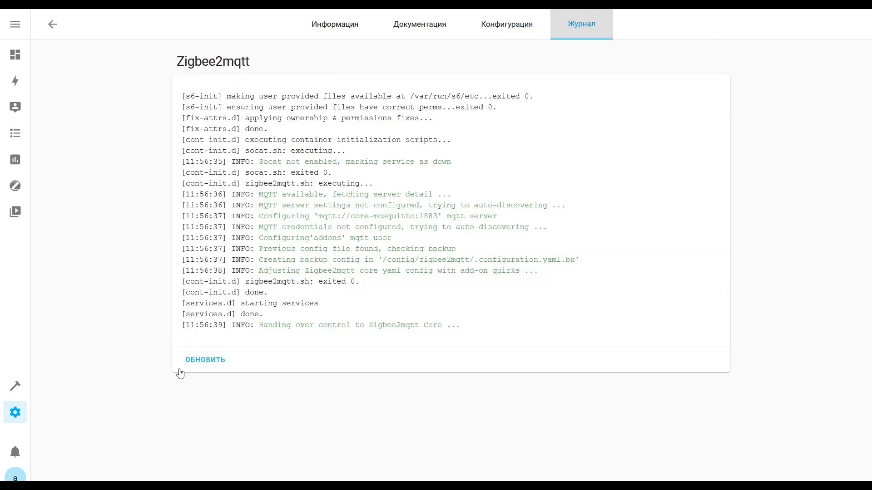
{"action": "left_click", "coordinate": [207, 364]}
{"action": "left_click", "coordinate": [205, 384]}
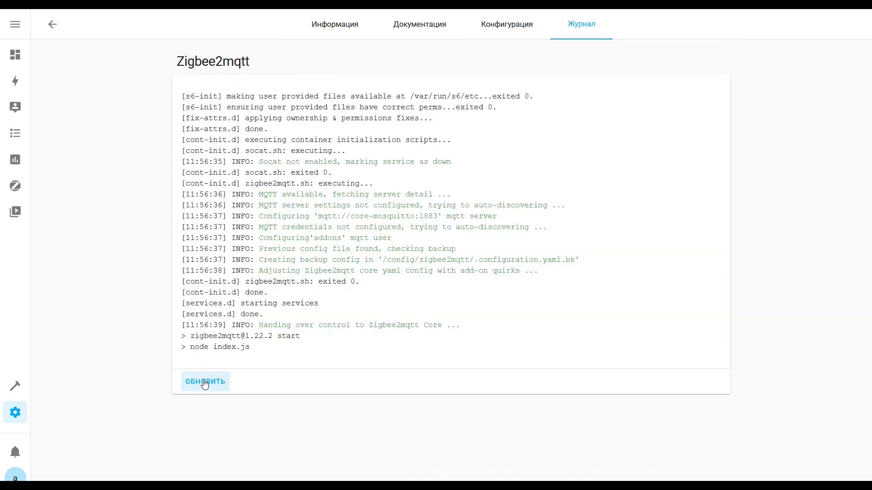
{"action": "left_click", "coordinate": [202, 387]}
{"action": "left_click", "coordinate": [207, 385]}
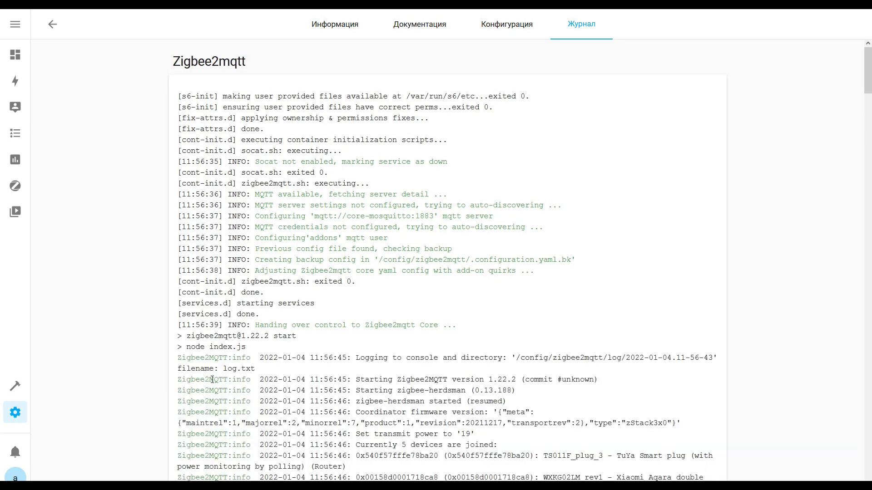
Highlight the log line reporting the transmit power, and open the Zigbee2MQTT device list to check signal quality.
{"action": "scroll", "coordinate": [209, 380], "scroll_direction": "down", "scroll_amount": 2}
{"action": "left_click_drag", "start_coordinate": [475, 381], "coordinate": [185, 381]}
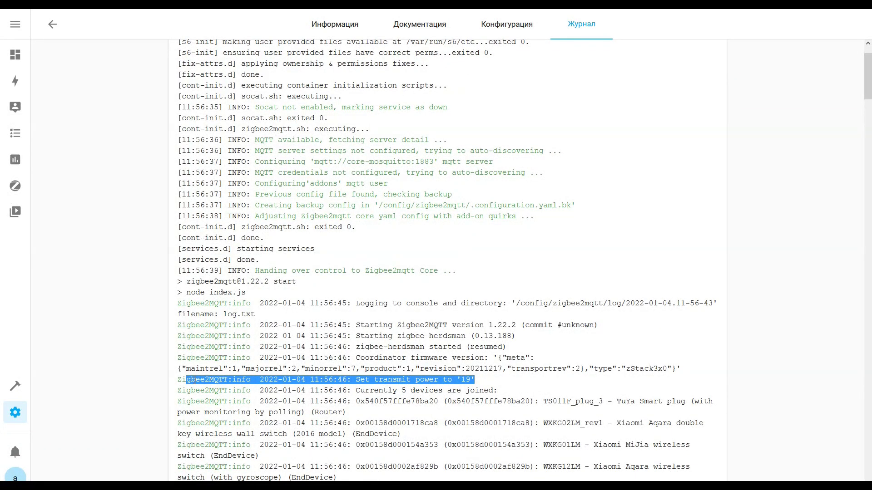
{"action": "left_click", "coordinate": [16, 189]}
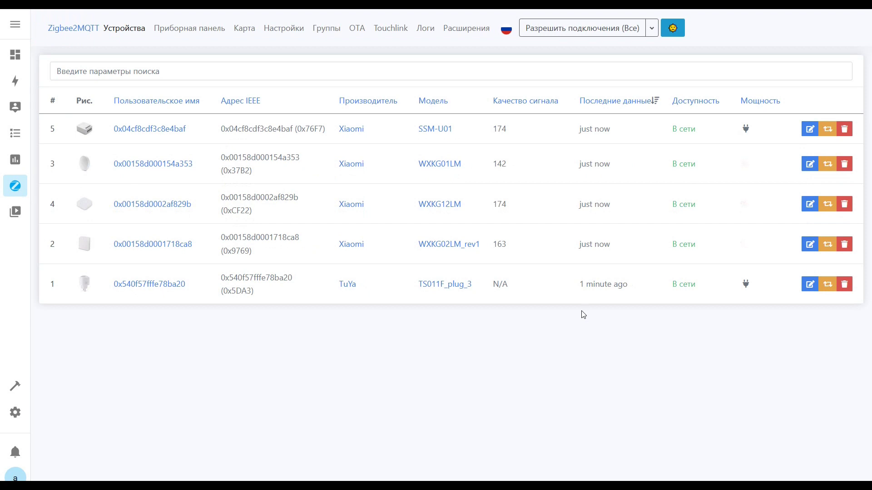
Switch the TuYa TS011F_plug_3 on and off again from its exposes page, and return to the device list.
{"action": "left_click", "coordinate": [153, 284]}
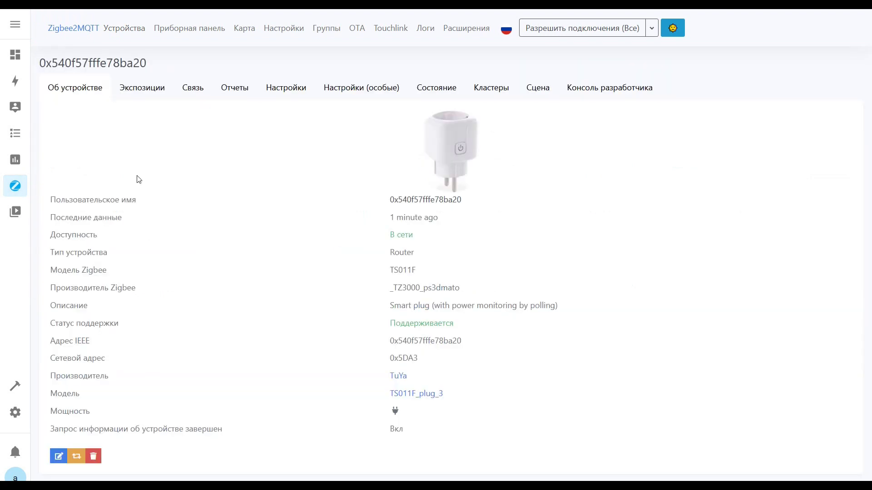
{"action": "left_click", "coordinate": [150, 99]}
{"action": "left_click", "coordinate": [310, 129]}
{"action": "left_click", "coordinate": [265, 130]}
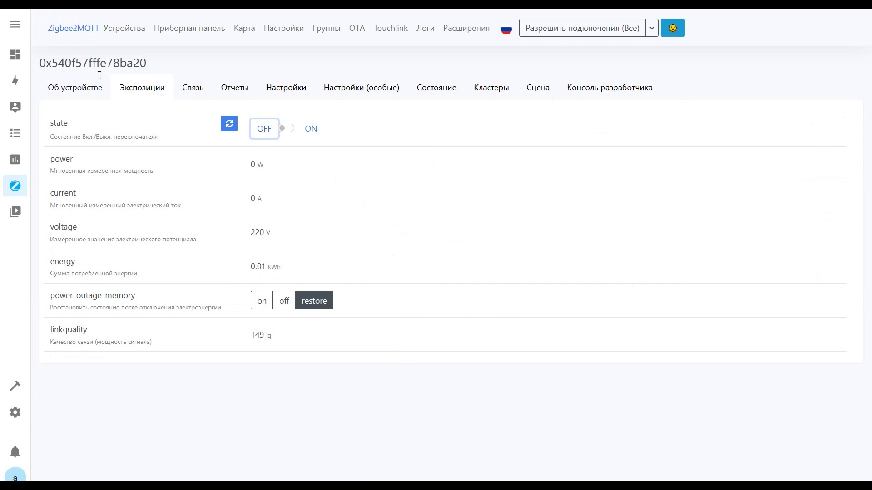
{"action": "left_click", "coordinate": [126, 32]}
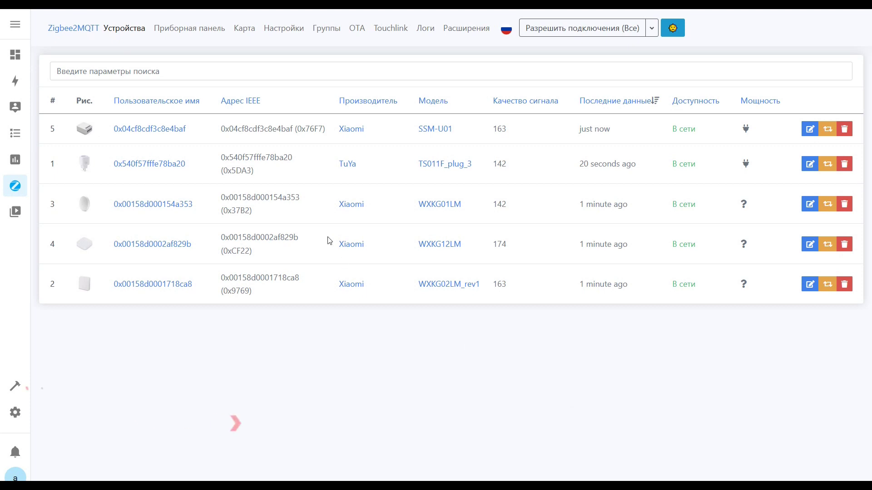
Load the network map, hide the IsASibling links, and spread out the TuYa plug and WXKG01LM nodes to examine their connections.
{"action": "left_click", "coordinate": [242, 30]}
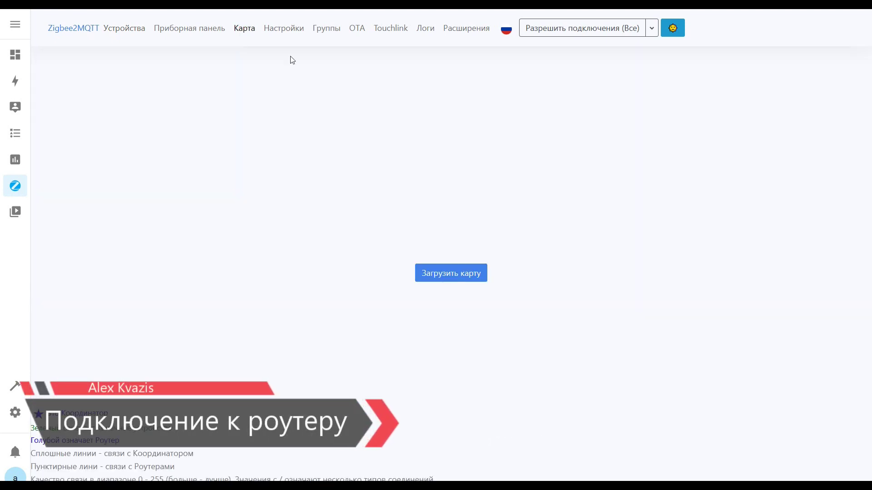
{"action": "left_click", "coordinate": [470, 275]}
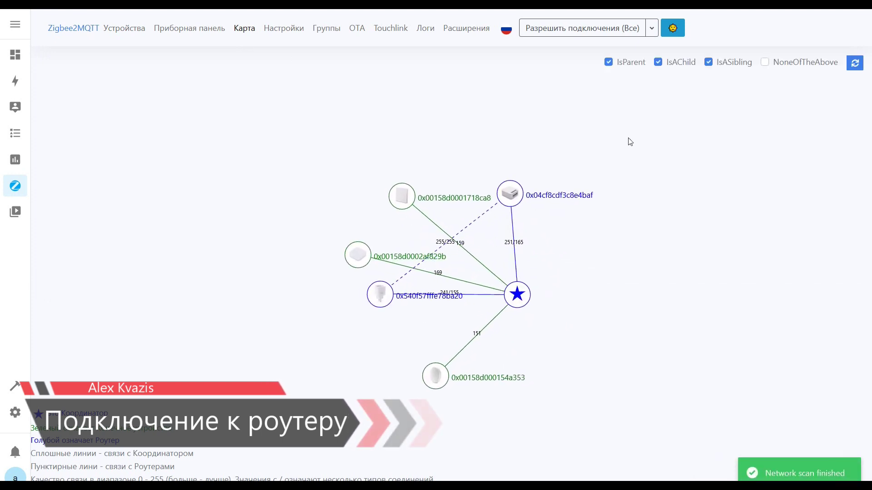
{"action": "left_click", "coordinate": [709, 62]}
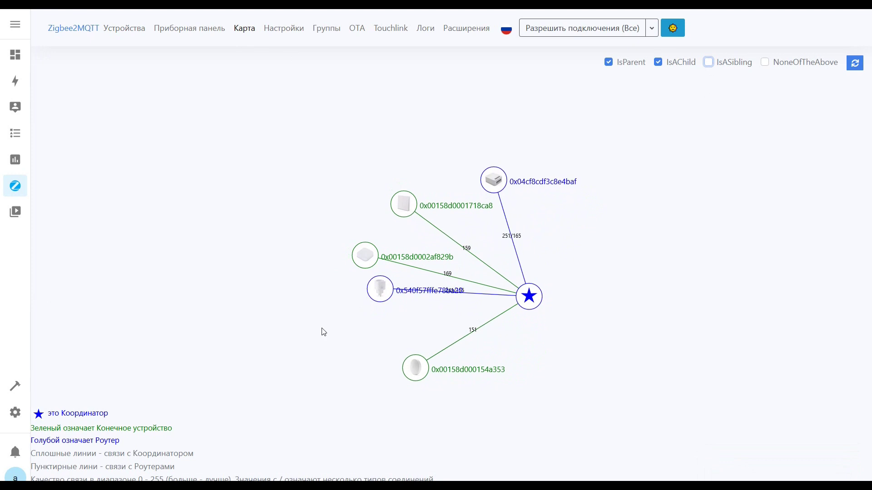
{"action": "left_click_drag", "start_coordinate": [377, 290], "coordinate": [606, 295]}
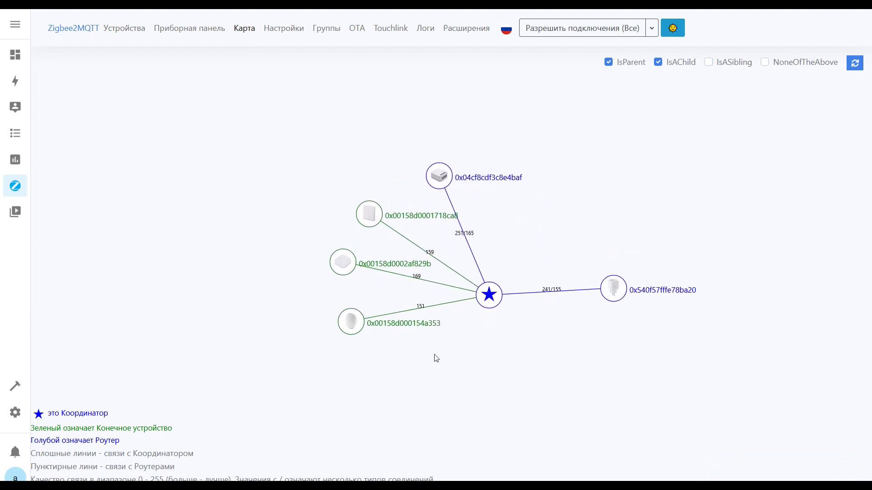
{"action": "left_click_drag", "start_coordinate": [386, 324], "coordinate": [475, 403]}
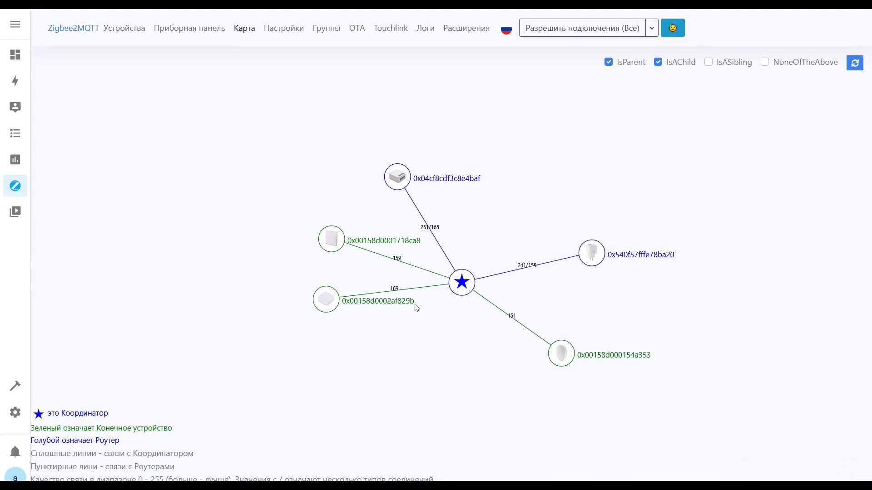
Force-remove the Xiaomi WXKG12LM from the device list.
{"action": "left_click", "coordinate": [131, 30]}
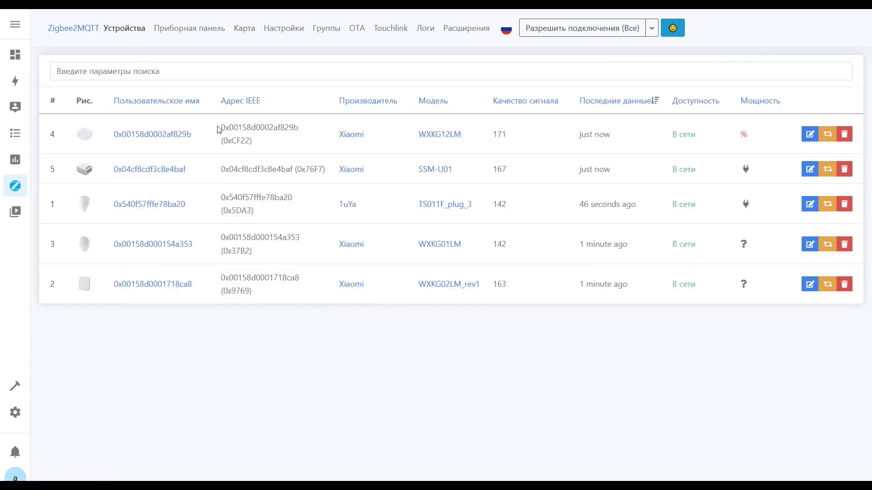
{"action": "left_click", "coordinate": [844, 134]}
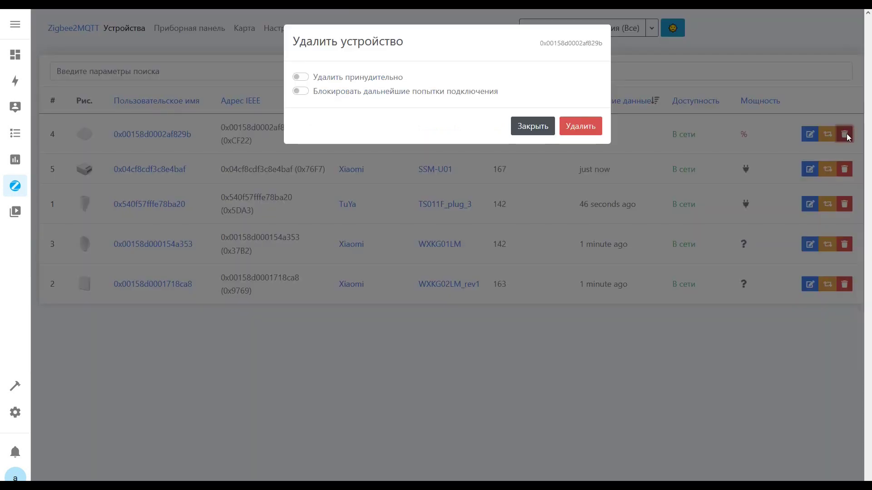
{"action": "left_click", "coordinate": [299, 77]}
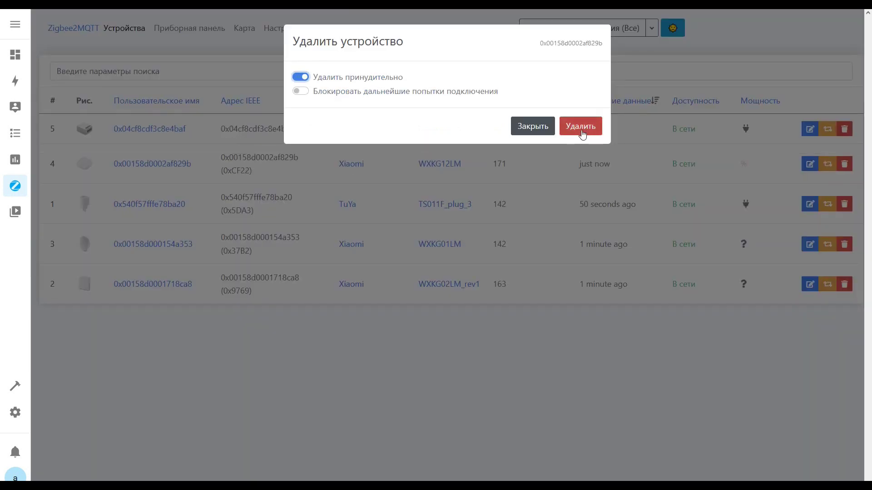
{"action": "left_click", "coordinate": [582, 132]}
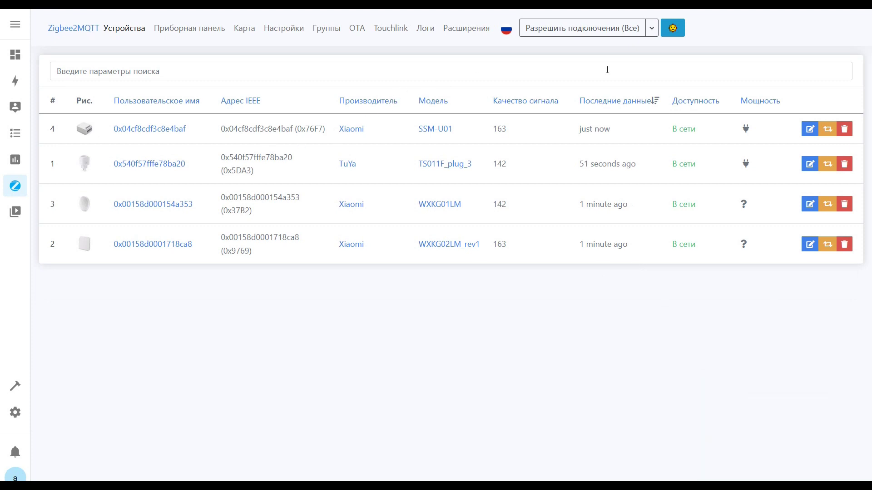
Permit new devices to join only through the TuYa plug router 0x540f57fffe78ba20.
{"action": "left_click", "coordinate": [652, 30]}
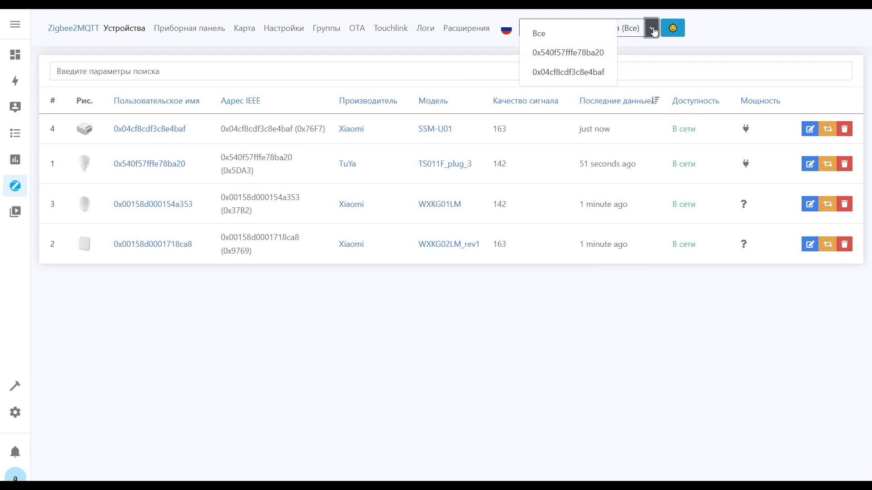
{"action": "left_click", "coordinate": [602, 54]}
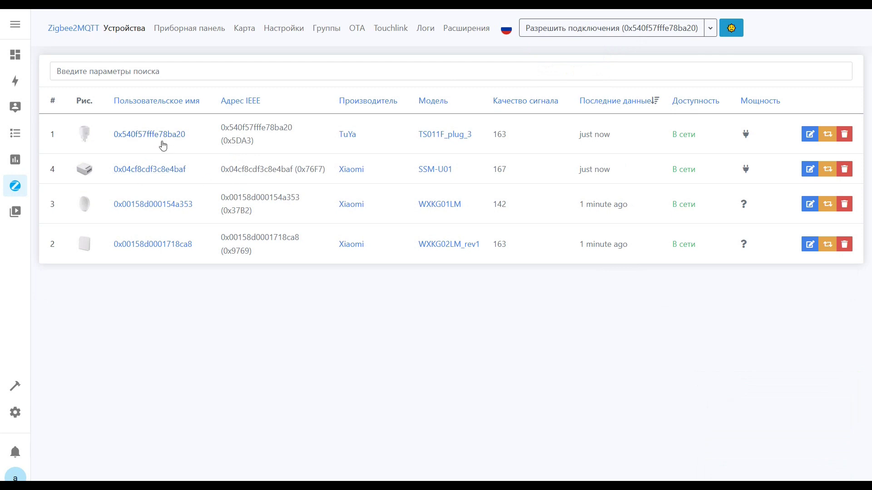
{"action": "left_click", "coordinate": [607, 32]}
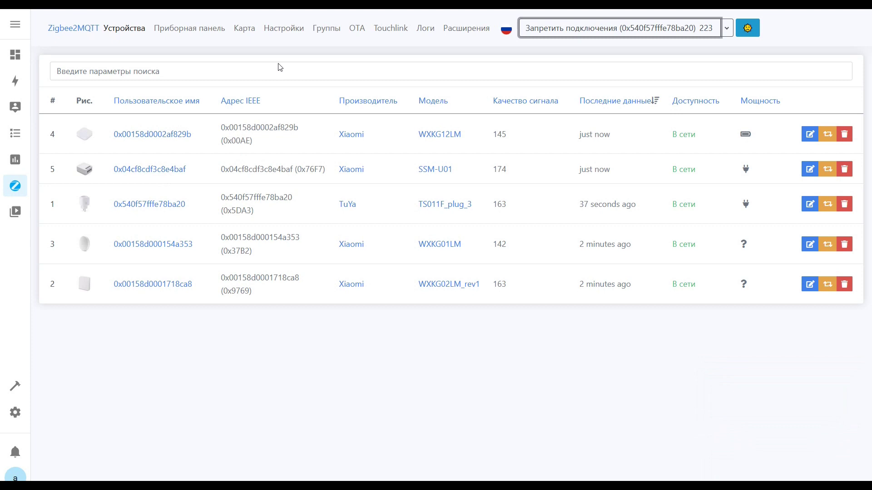
Rescan the network map, hide the IsASibling links, and spread out the nodes to examine how the WXKG12LM is connected.
{"action": "left_click", "coordinate": [249, 38]}
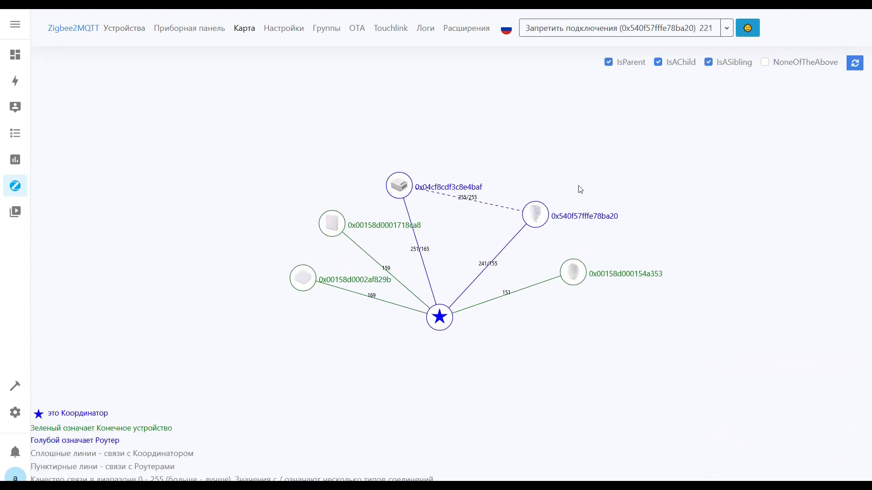
{"action": "left_click", "coordinate": [855, 65]}
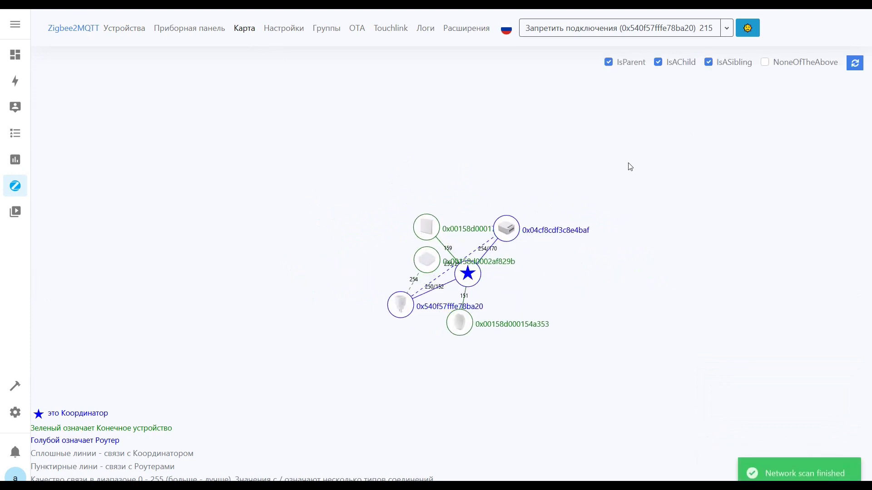
{"action": "left_click", "coordinate": [738, 69]}
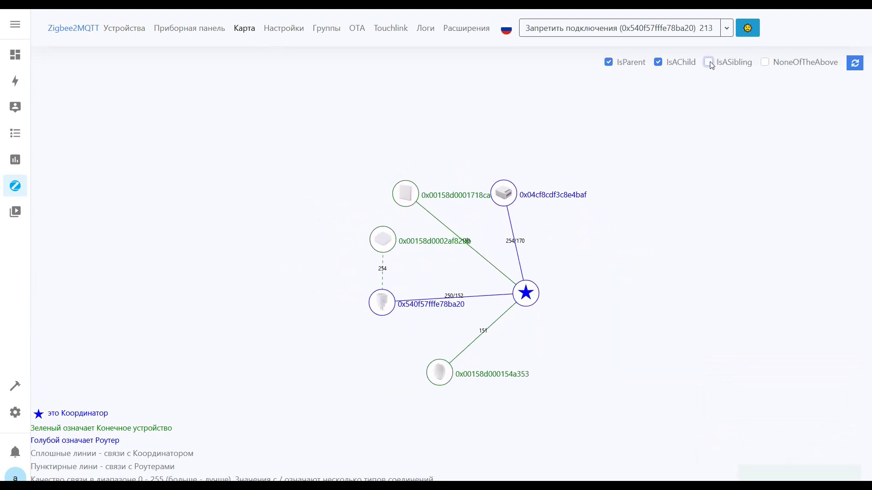
{"action": "left_click_drag", "start_coordinate": [370, 236], "coordinate": [215, 251]}
{"action": "left_click_drag", "start_coordinate": [385, 288], "coordinate": [361, 168]}
{"action": "left_click_drag", "start_coordinate": [408, 266], "coordinate": [749, 234]}
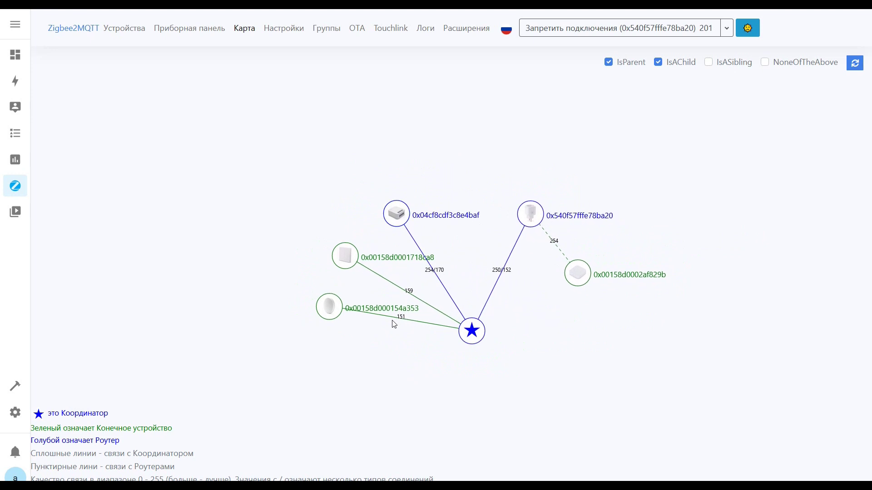
Return to the device list and disable joining of new devices through the TuYa plug.
{"action": "left_click", "coordinate": [135, 30]}
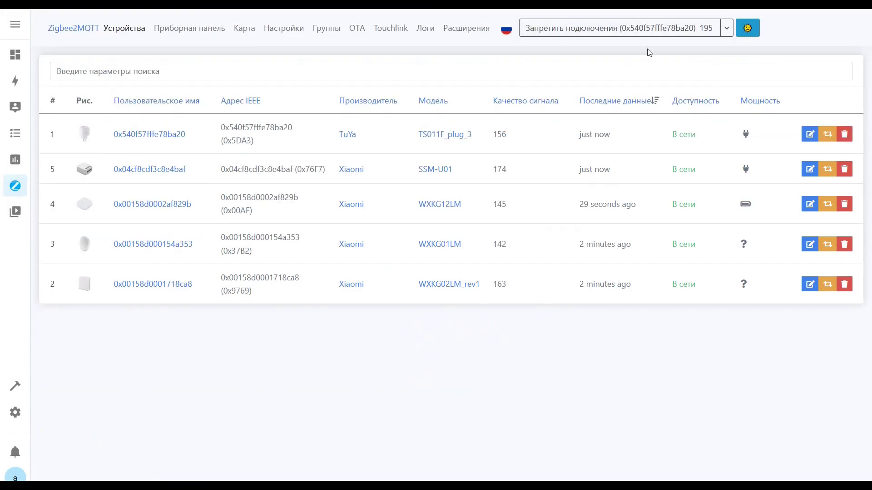
{"action": "left_click", "coordinate": [633, 29]}
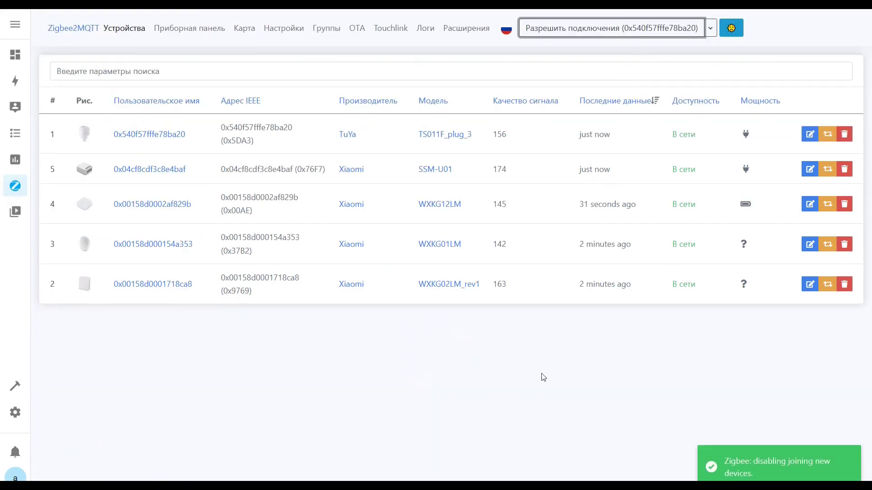